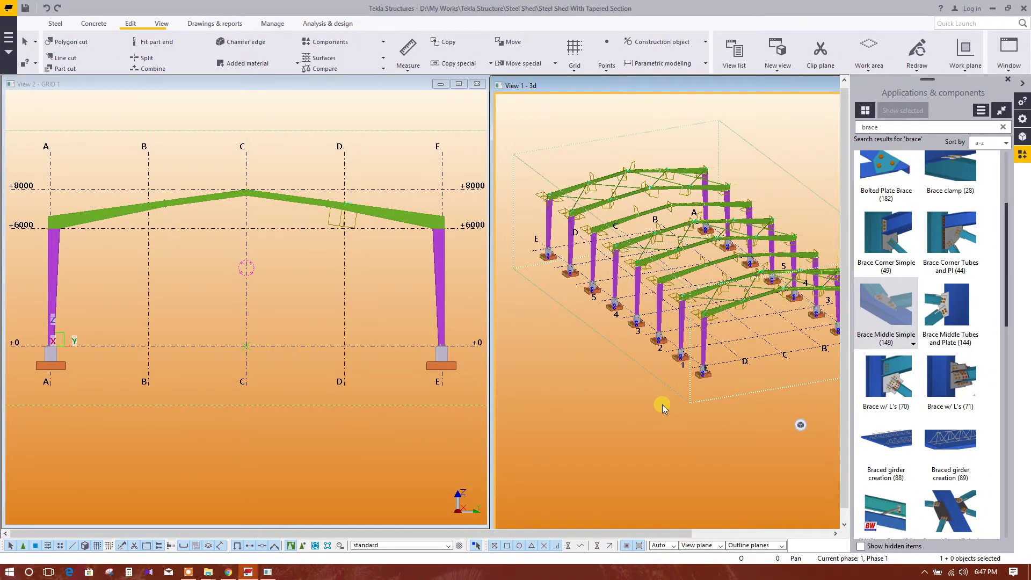
scroll(664, 376, "up", 3)
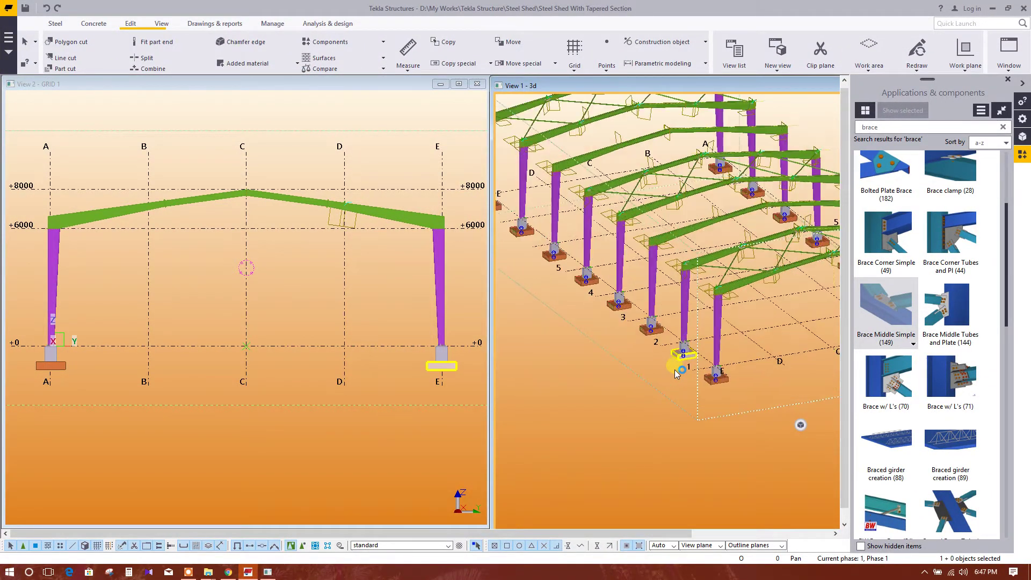
middle_click_drag(715, 418, 747, 440)
scroll(748, 441, "down", 2)
scroll(618, 388, "up", 5)
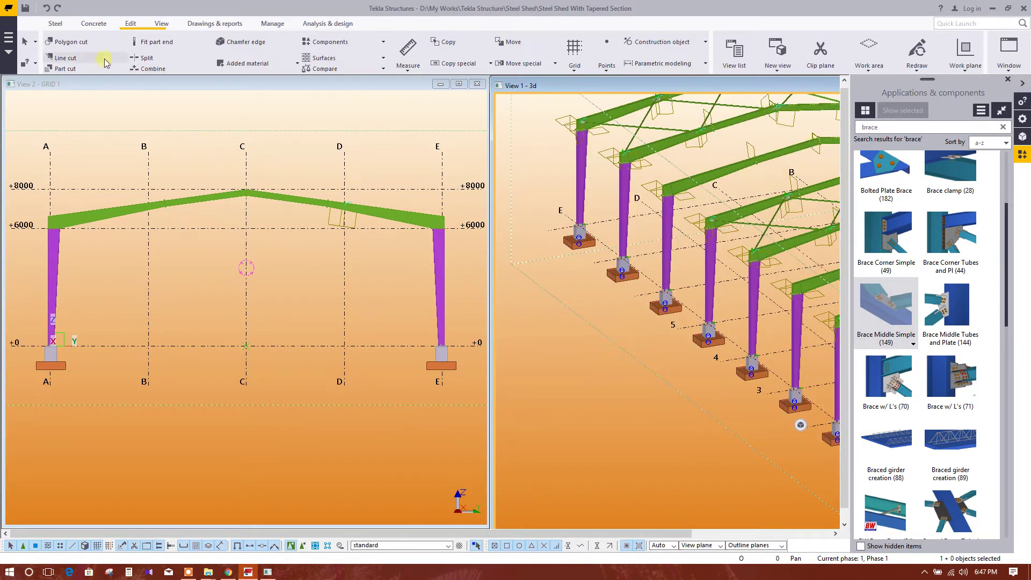
middle_click_drag(529, 232, 573, 366, "ctrl")
middle_click_drag(625, 386, 631, 386)
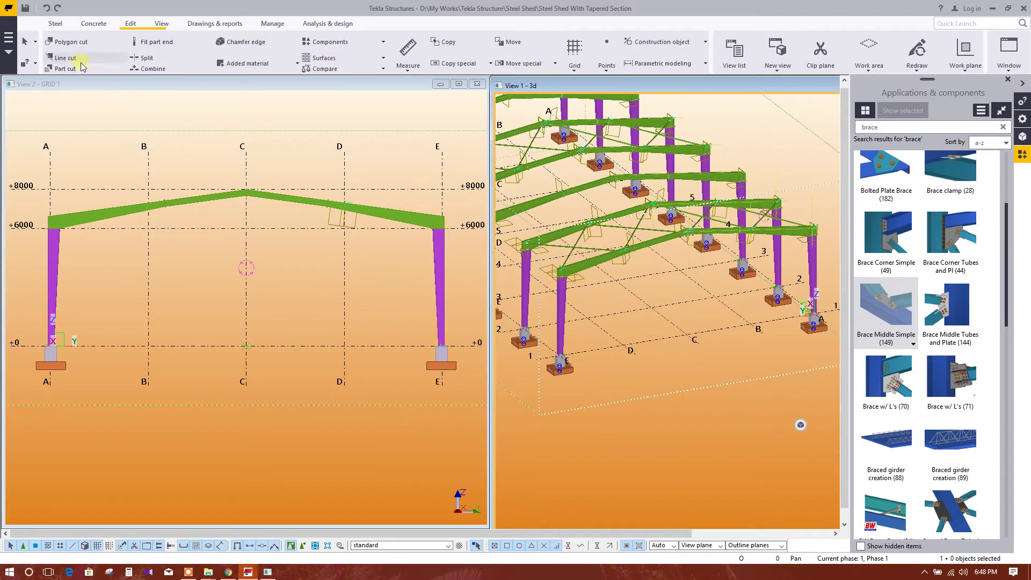
Step: Show the named view GRID A from the view list
left_click(164, 25)
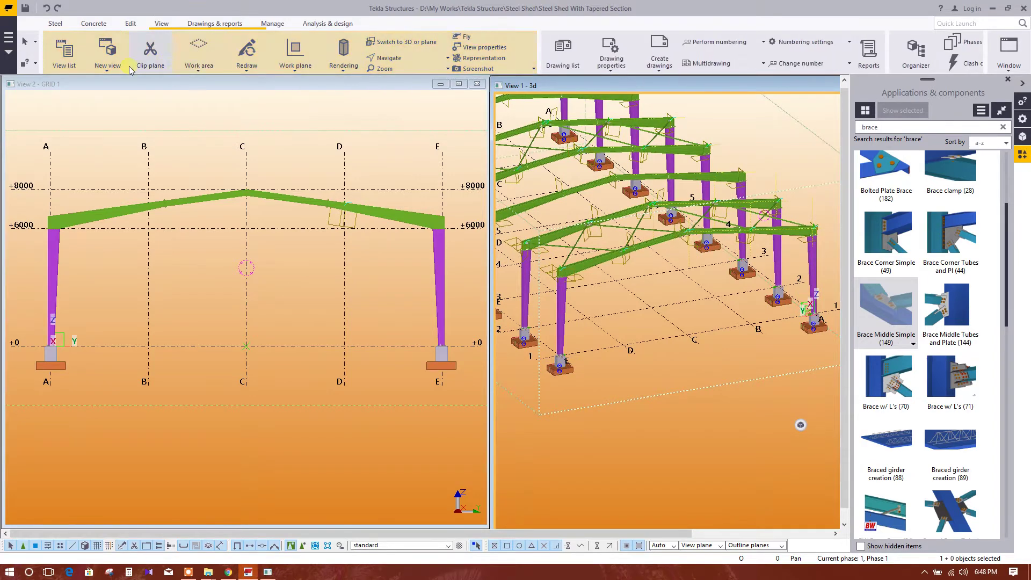
left_click(64, 59)
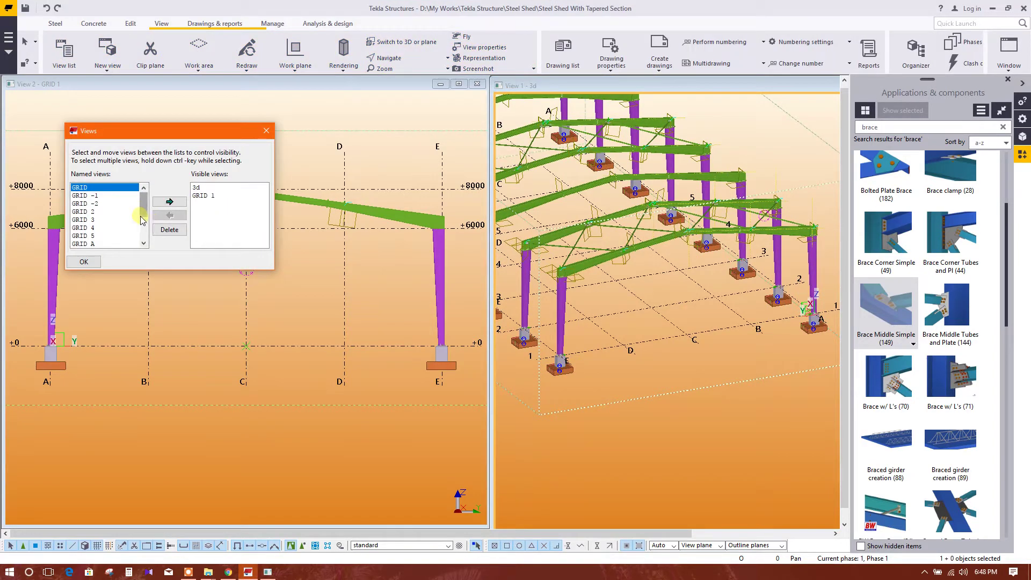
scroll(86, 232, "down", 2)
left_click(92, 196)
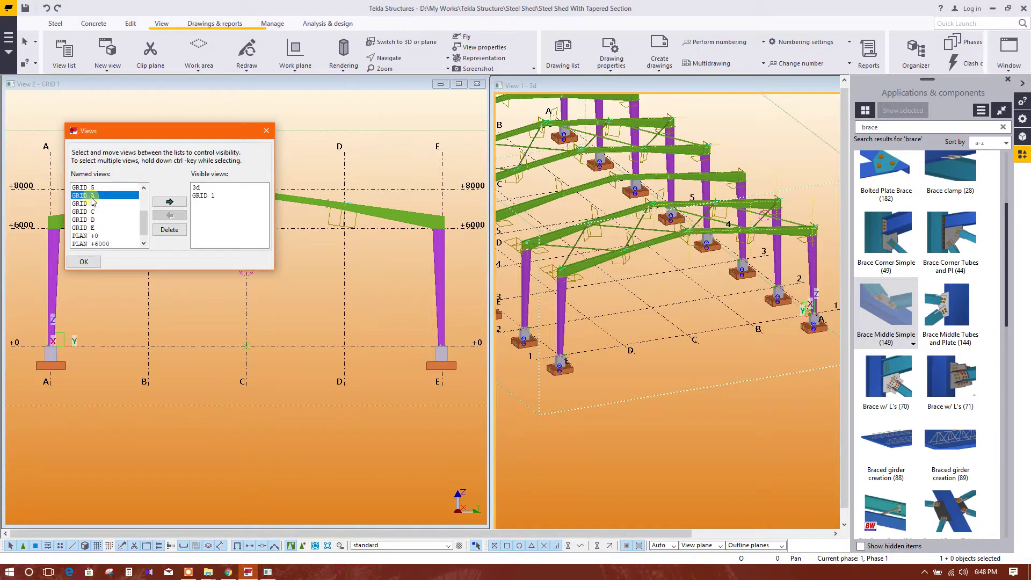
left_click(179, 203)
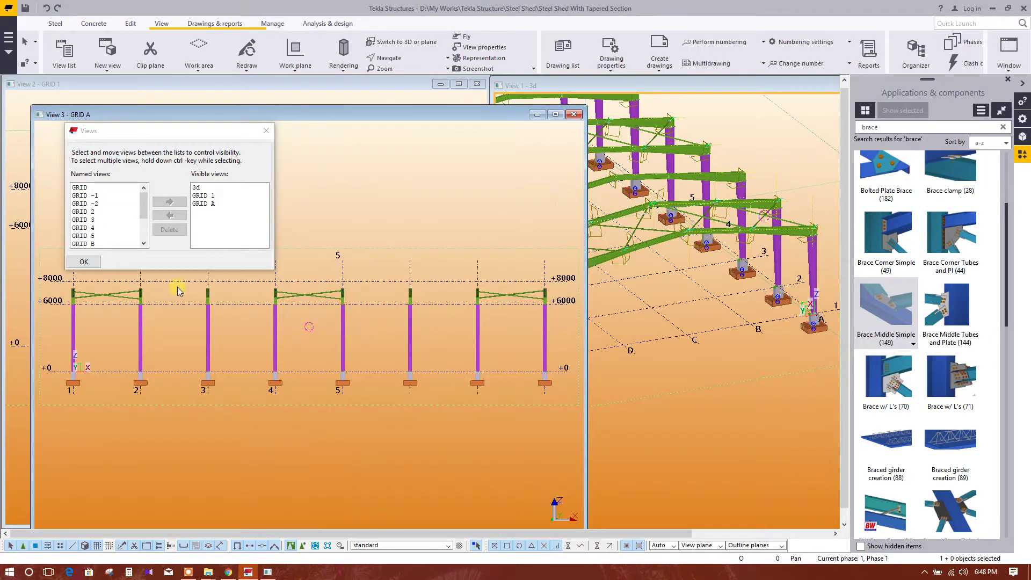
left_click(82, 262)
Step: Move and resize the GRID A view window so it fits beside the 3d view
middle_click_drag(461, 432, 462, 412)
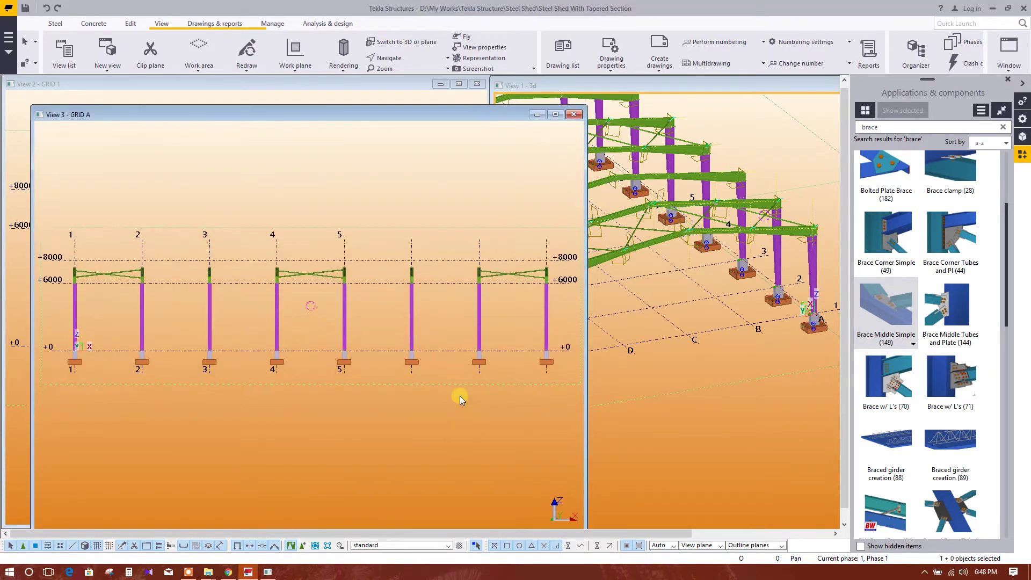
left_click_drag(436, 116, 405, 93)
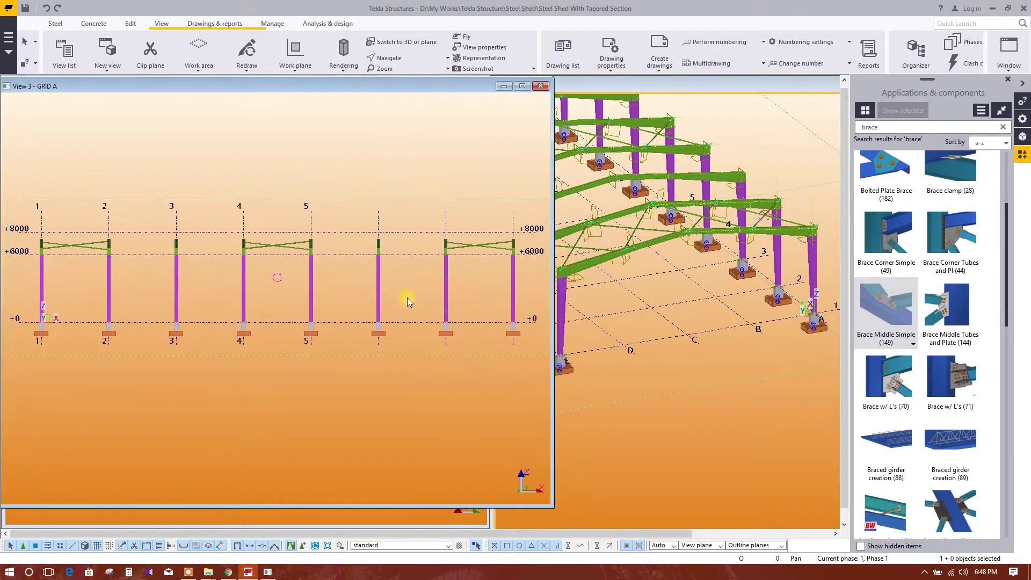
left_click_drag(554, 509, 486, 531)
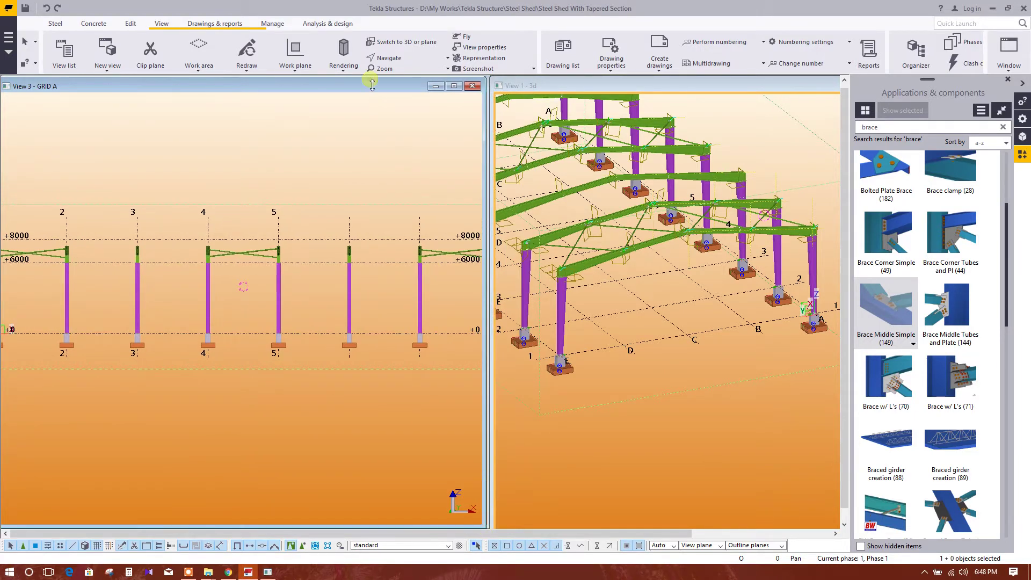
left_click_drag(370, 80, 370, 79)
Step: Create a Tensioner brace (13) between the columns at grids 1 and 2 in the GRID A view
left_click(393, 289)
scroll(397, 351, "down", 1)
middle_click_drag(334, 367, 450, 353)
scroll(205, 326, "up", 4)
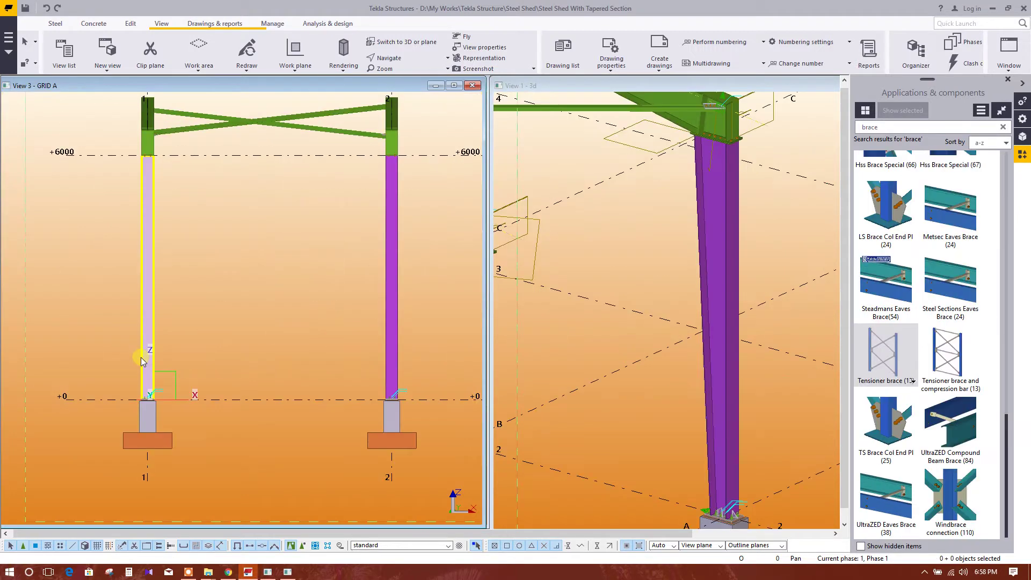
scroll(175, 259, "down", 1)
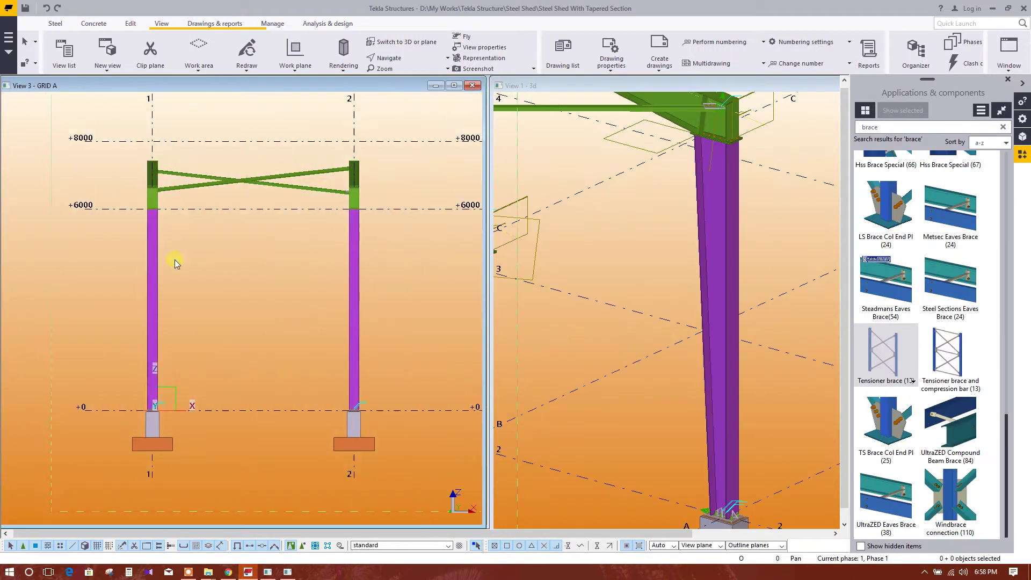
scroll(236, 306, "up", 1)
scroll(246, 285, "up", 1)
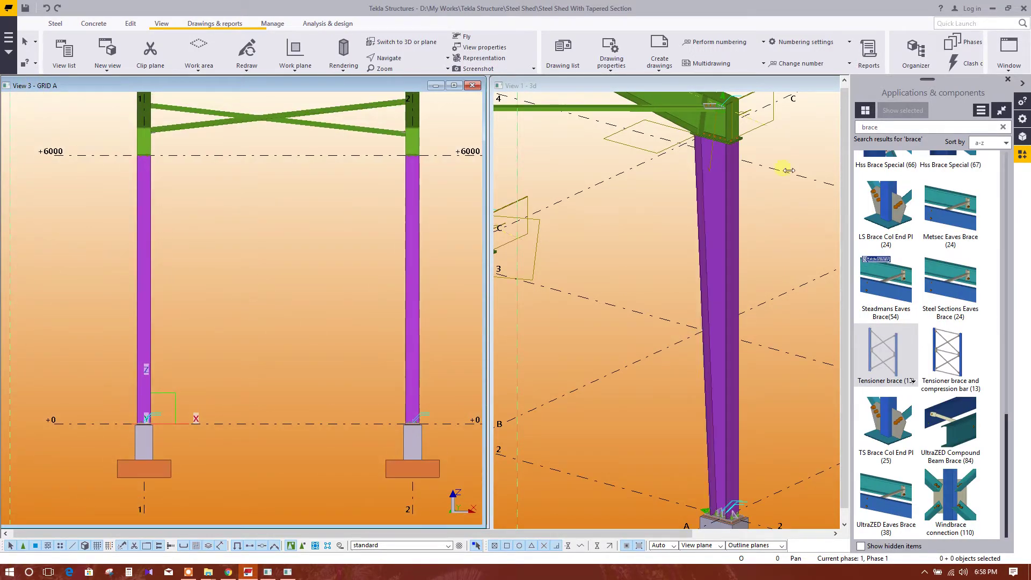
scroll(912, 364, "up", 2)
scroll(911, 360, "down", 2)
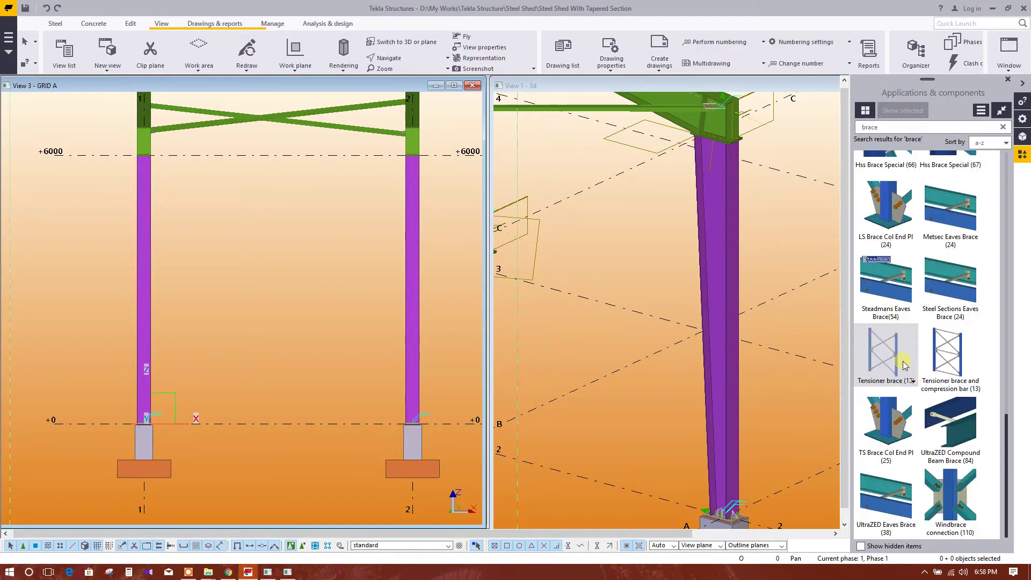
left_click(878, 357)
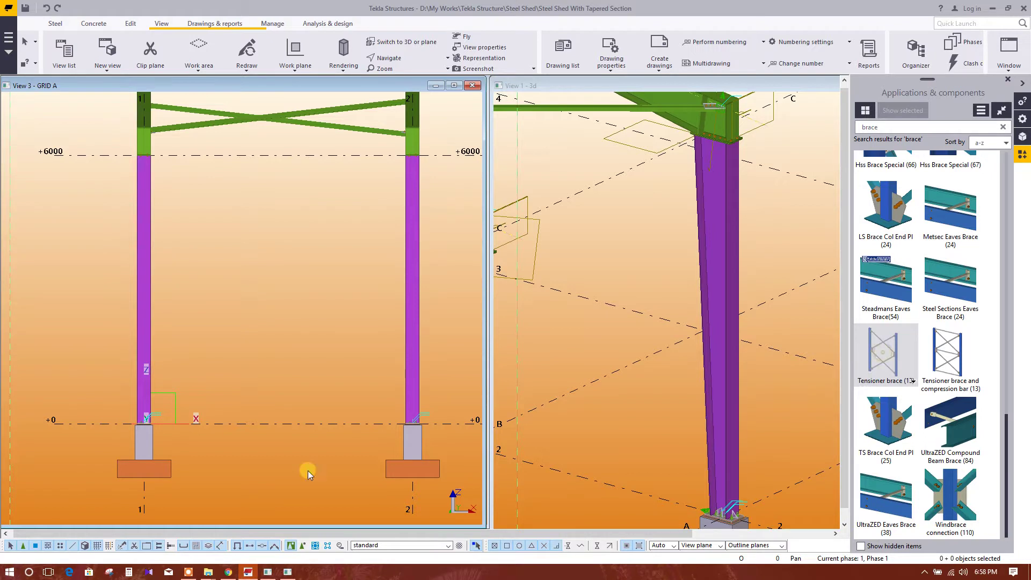
middle_click_drag(267, 407, 298, 382)
scroll(326, 343, "down", 1)
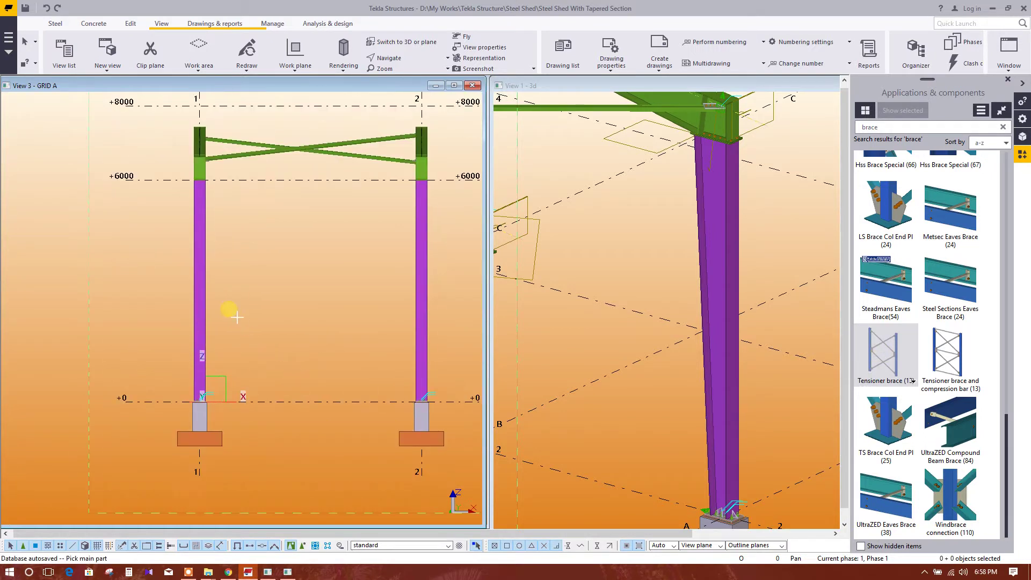
left_click(200, 286)
left_click(418, 291)
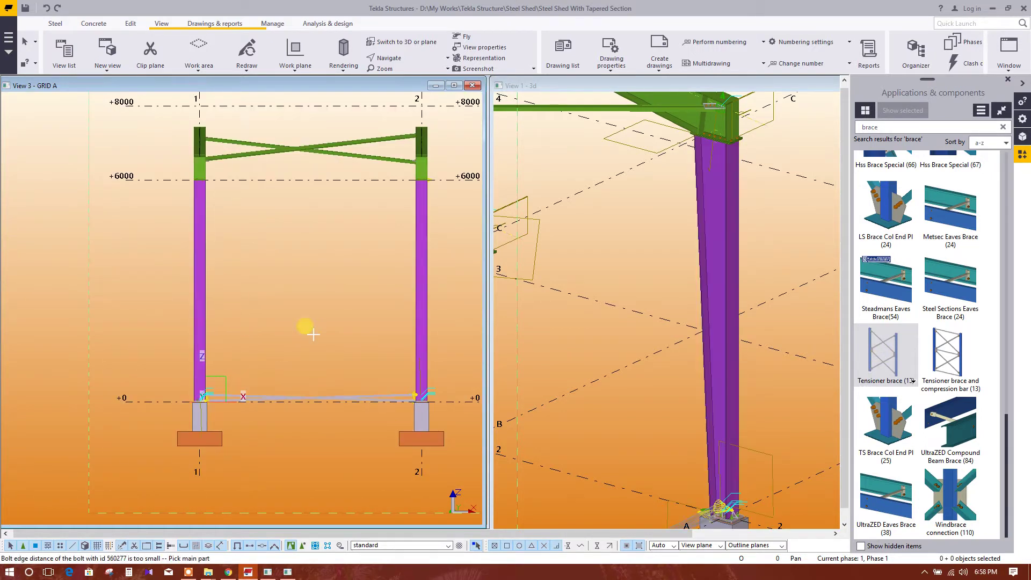
scroll(293, 398, "up", 4)
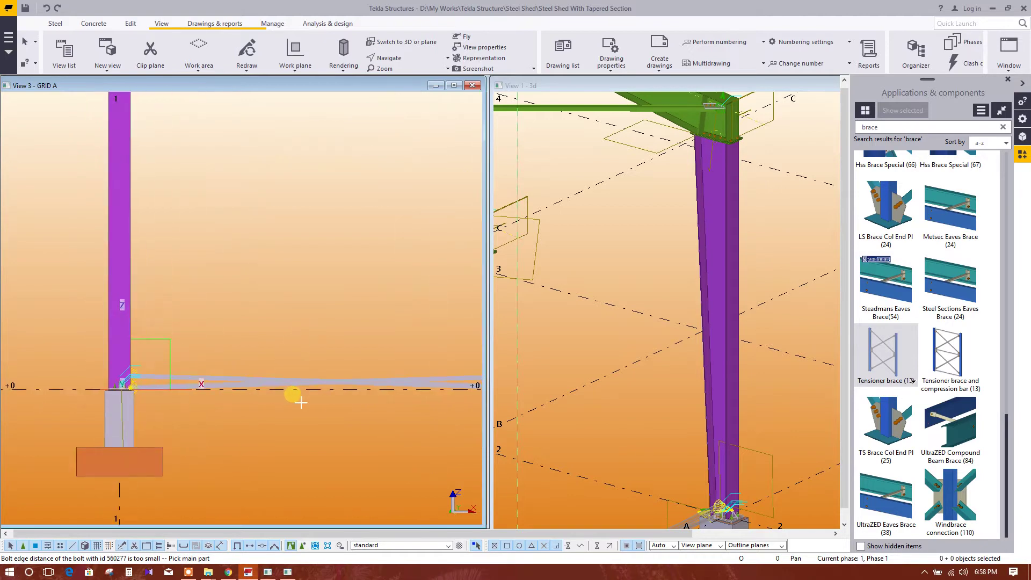
key("Escape")
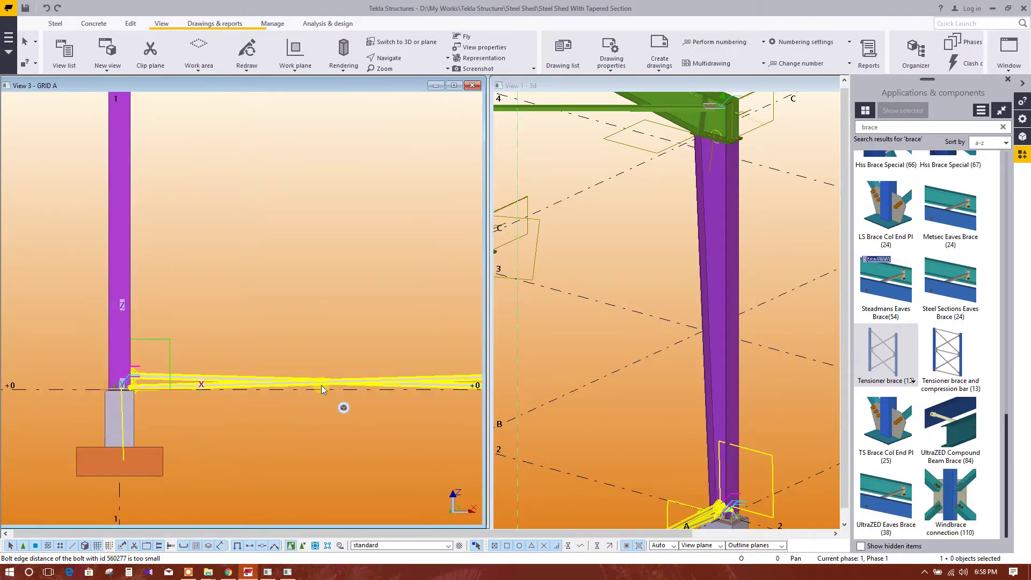
Step: Set the tensioner brace's lower cross levels to 250 at its bottom and 5800 at its top, and apply them to the brace
double_click(321, 385)
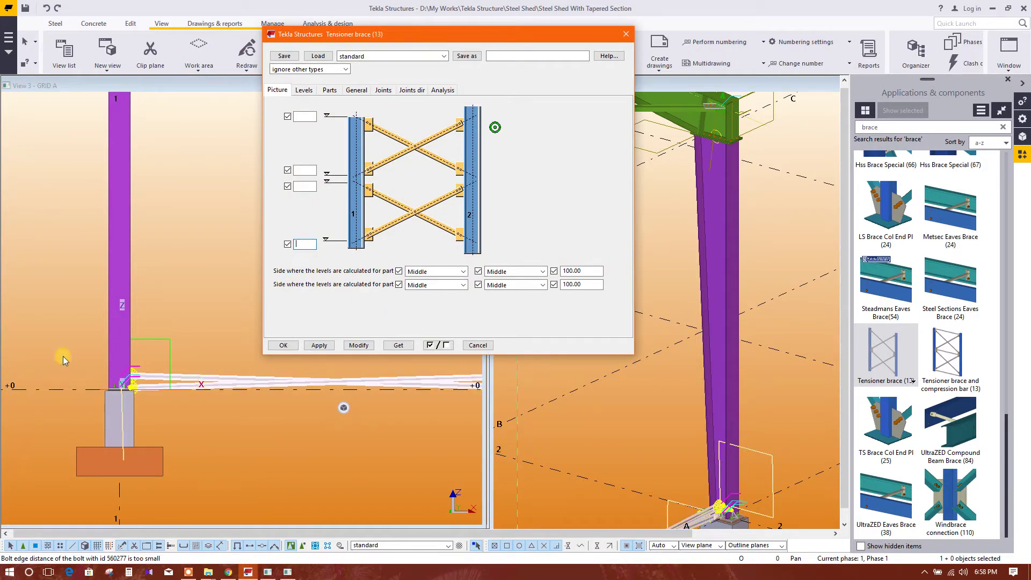
middle_click_drag(178, 313, 232, 311)
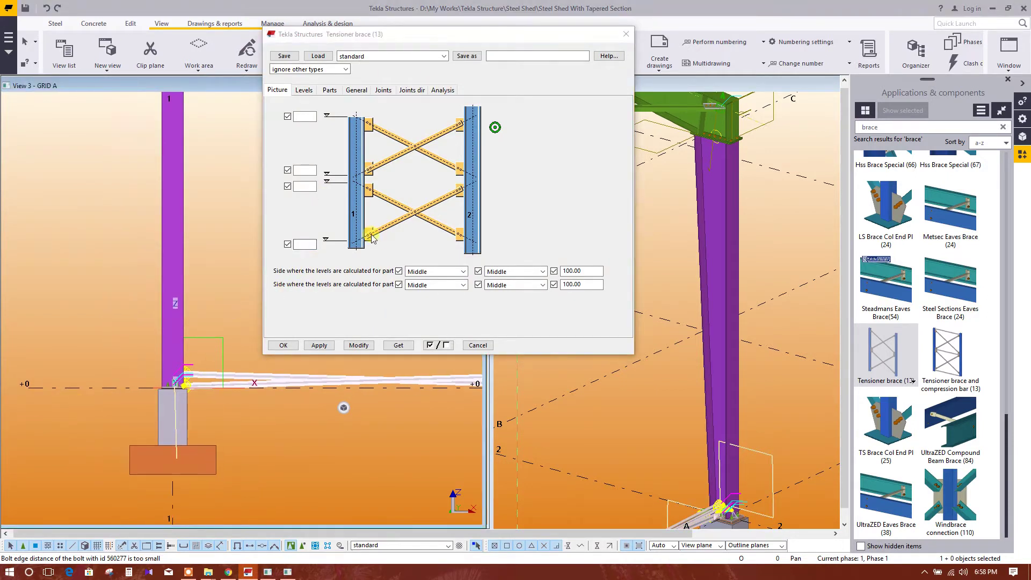
left_click(304, 245)
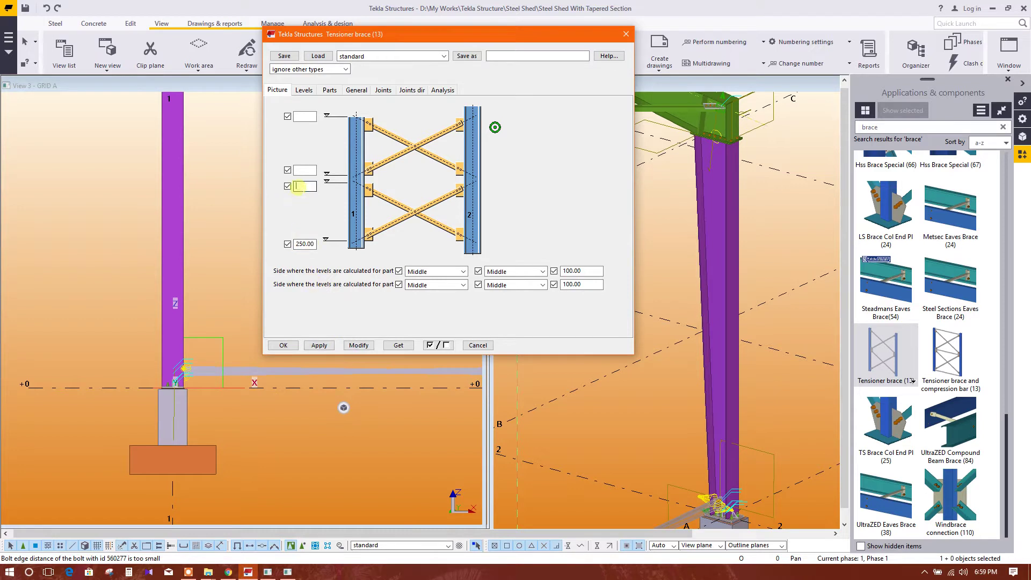
scroll(230, 218, "down", 2)
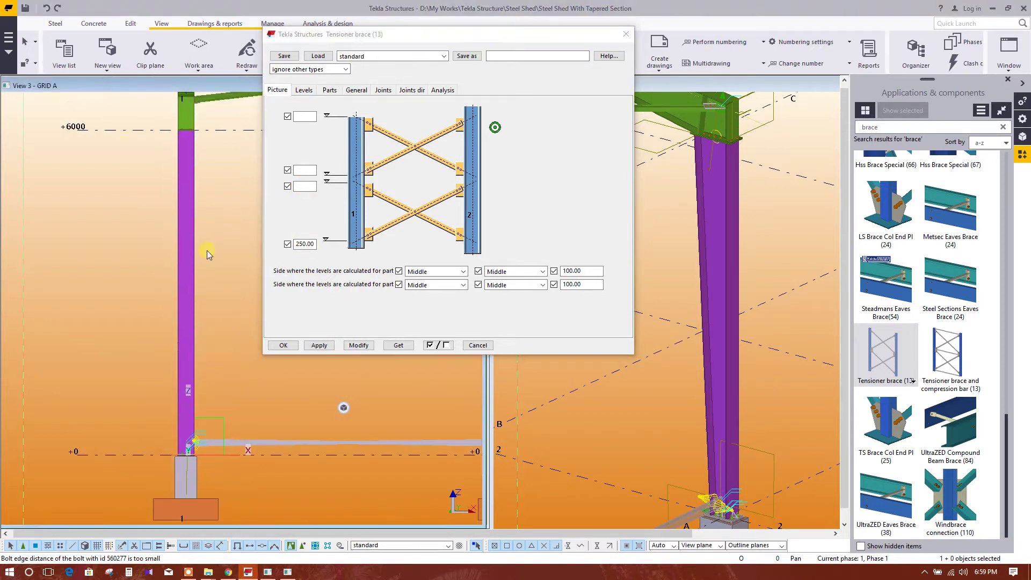
left_click(307, 186)
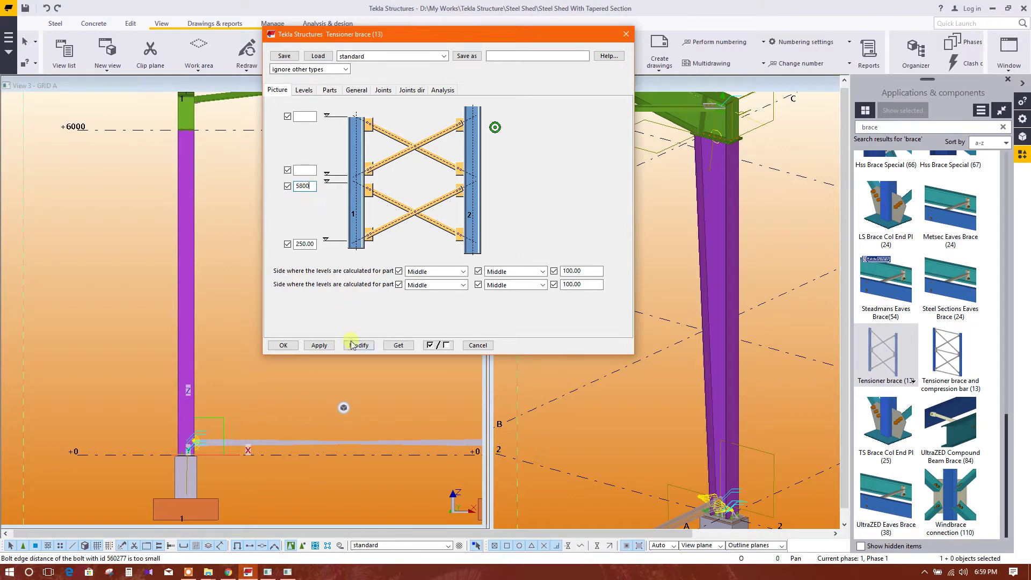
left_click(283, 345)
Step: Clear both 100.00 values beside the level-side settings of the tensioner brace and modify the brace
scroll(616, 298, "down", 2)
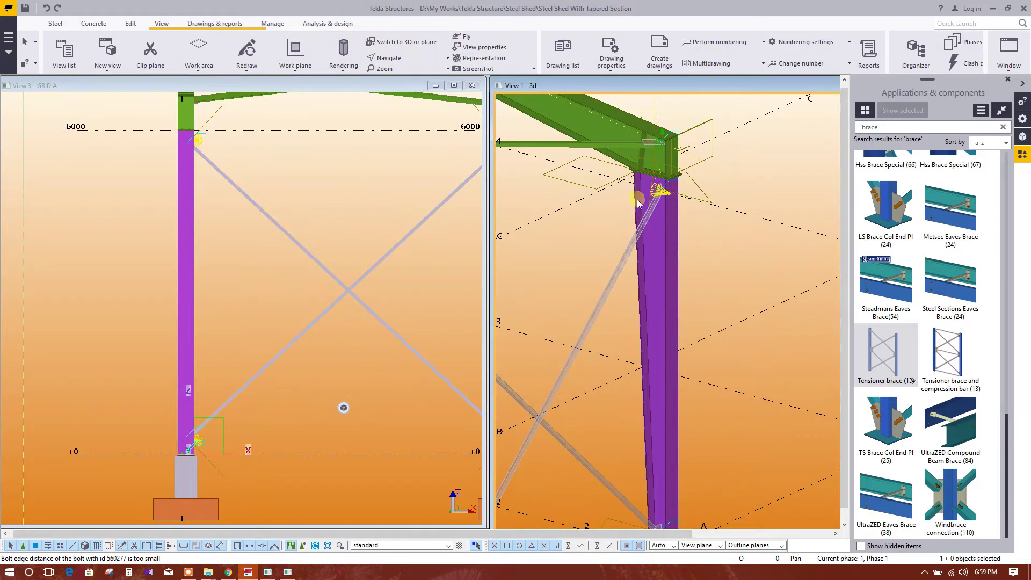
scroll(660, 195, "up", 3)
middle_click_drag(663, 247, 701, 123)
scroll(646, 394, "up", 2)
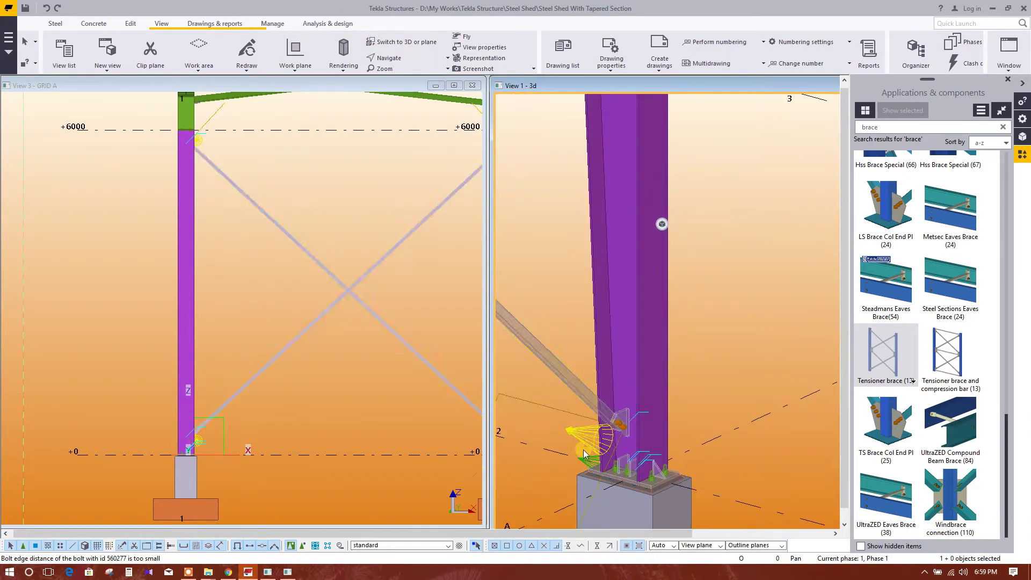
double_click(573, 384)
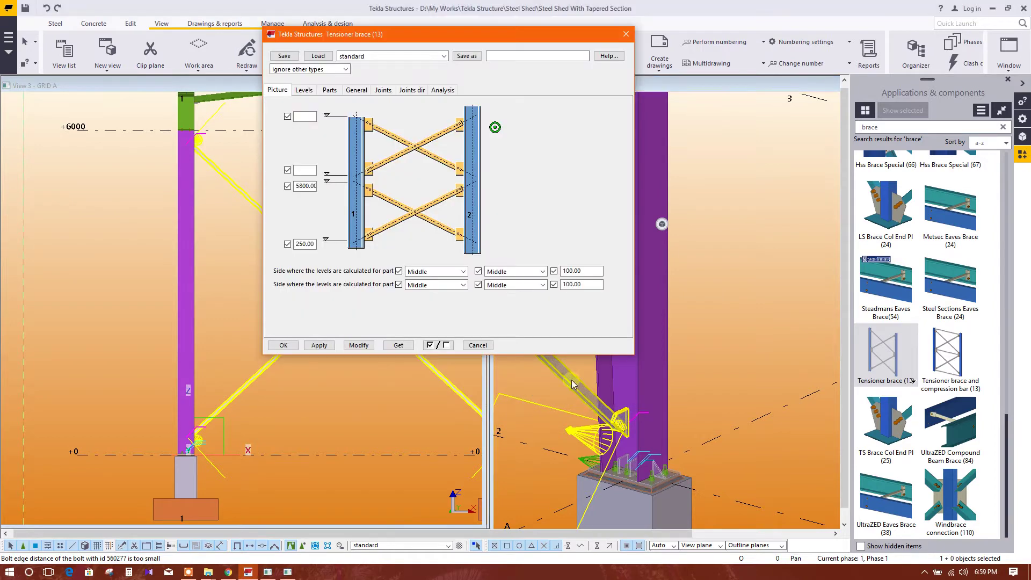
double_click(574, 271)
type("0")
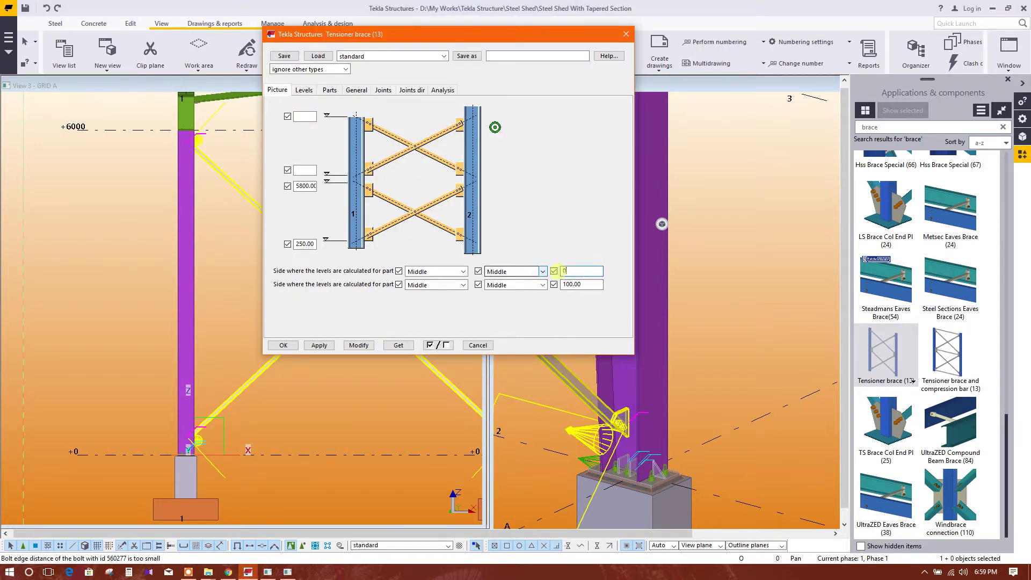
left_click(576, 284)
double_click(579, 284)
key("BackSpace")
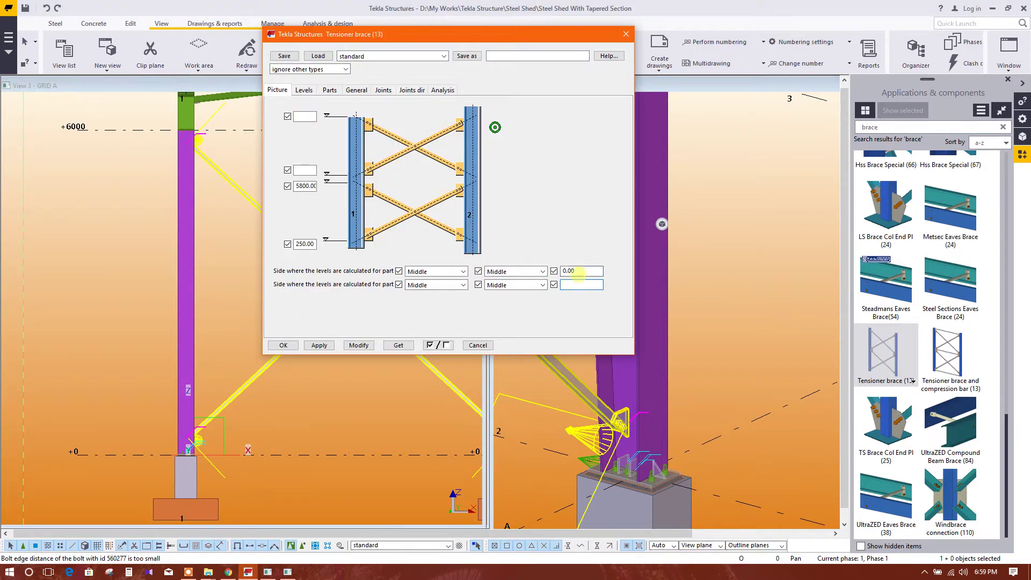
left_click_drag(586, 272, 538, 272)
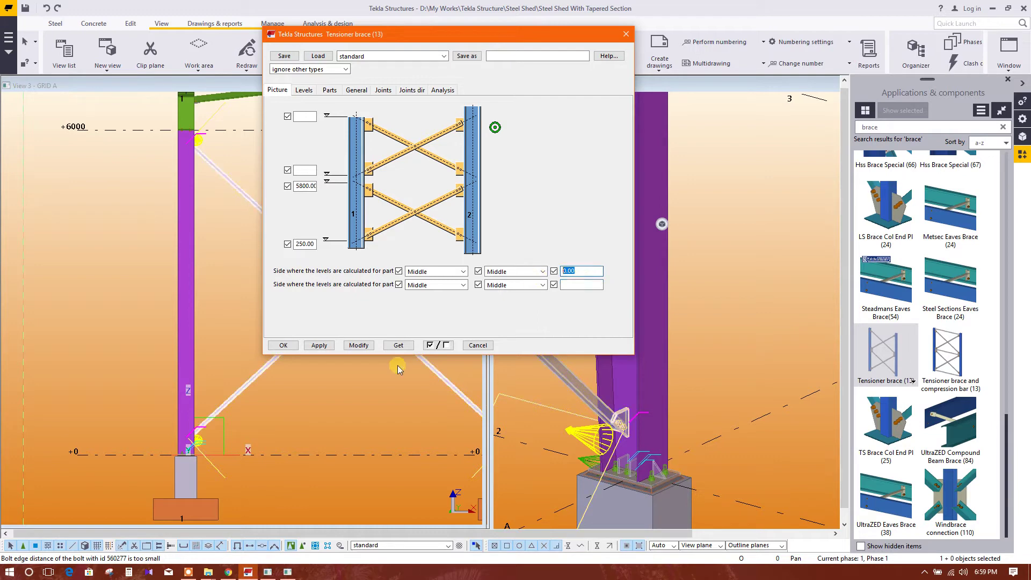
left_click(357, 345)
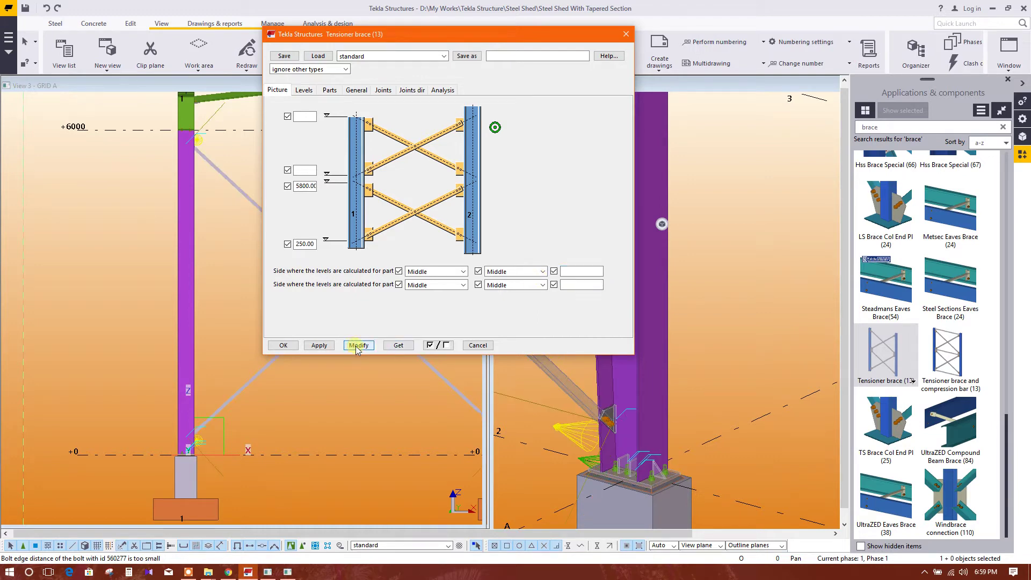
left_click(283, 345)
Step: Examine the brace's connections at the column's base and top in the 3d view
scroll(615, 426, "up", 4)
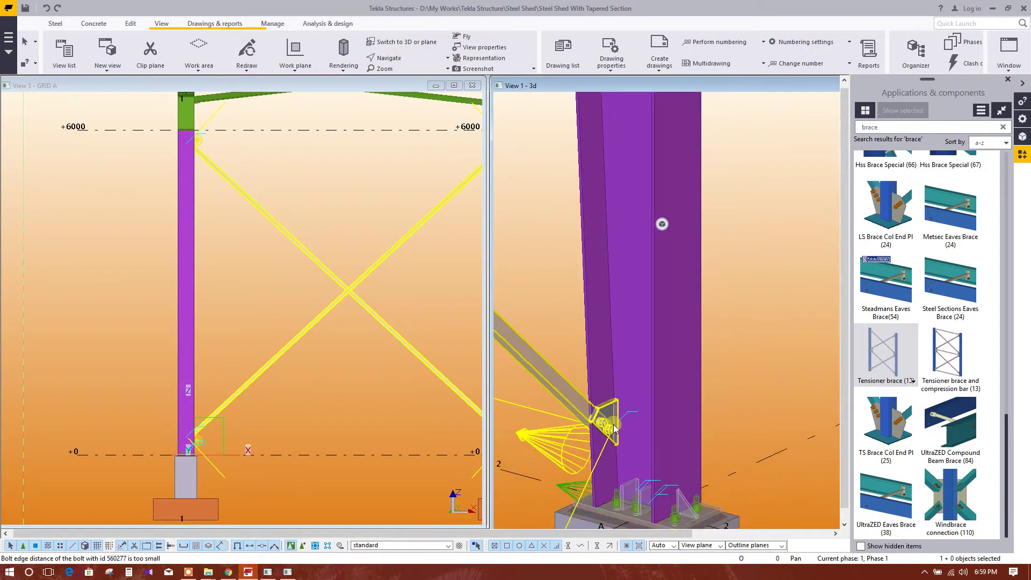
scroll(613, 426, "down", 4)
middle_click_drag(580, 288, 623, 510)
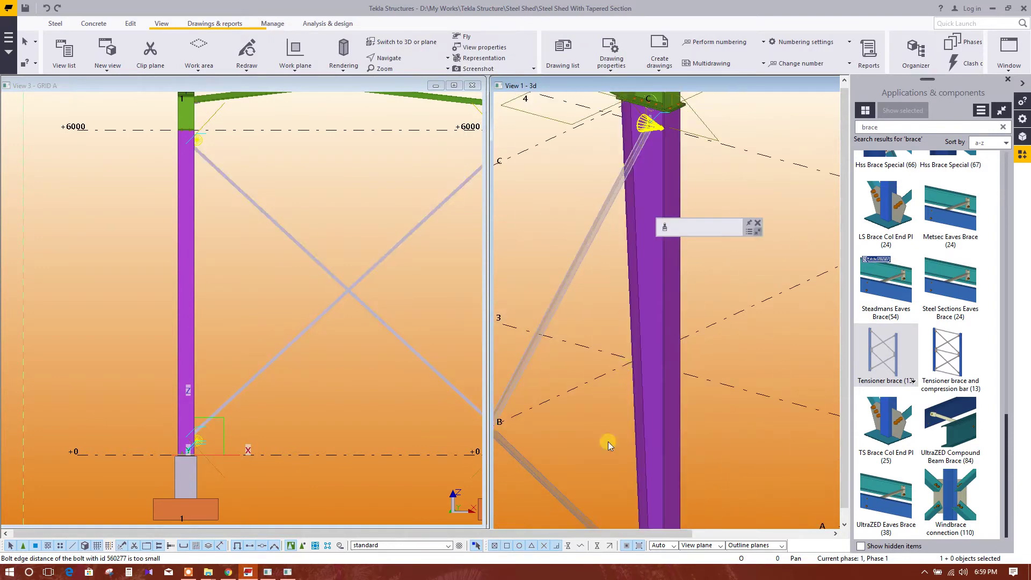
middle_click_drag(608, 446, 583, 244)
scroll(603, 364, "up", 4)
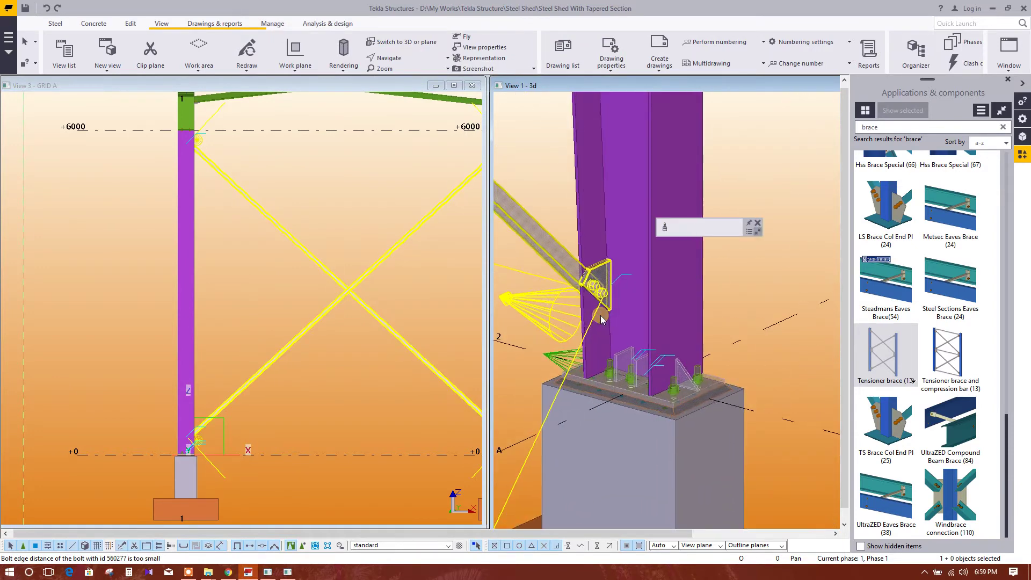
scroll(602, 318, "up", 2)
left_click(564, 218)
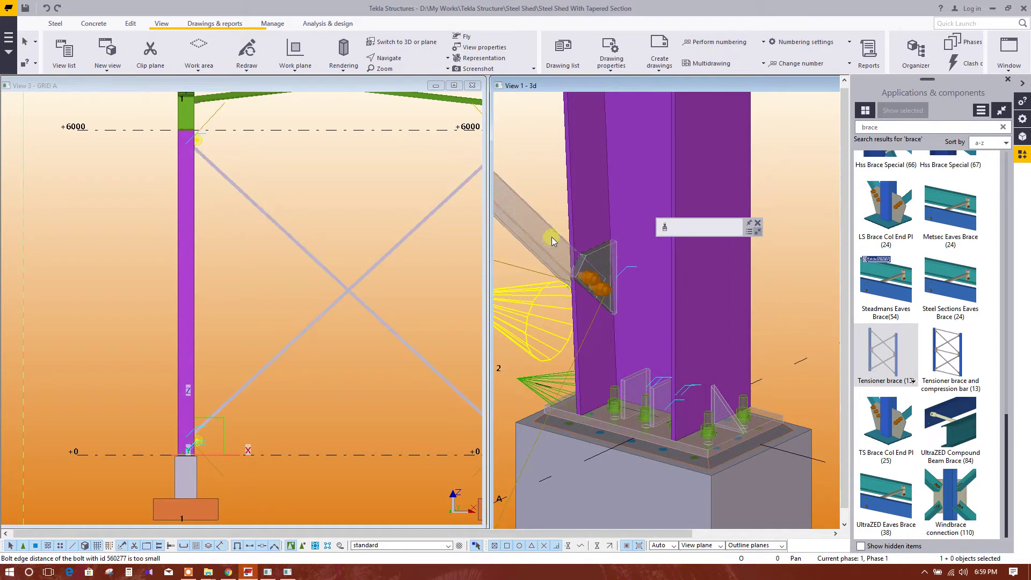
Step: Set both offset values beside the tensioner brace's level-side settings to 100 and apply them to the brace
left_click(556, 237)
double_click(562, 240)
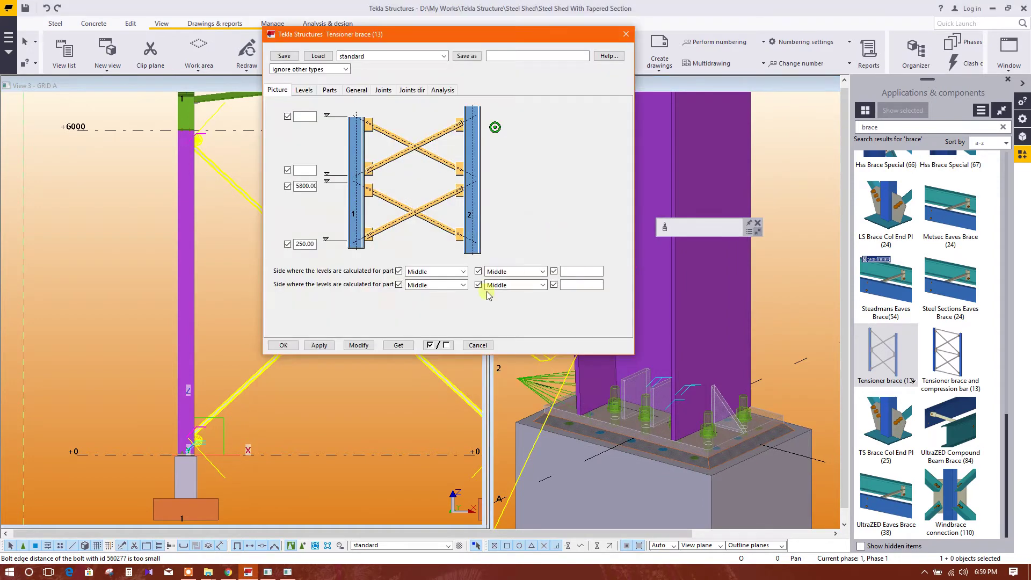
left_click(571, 271)
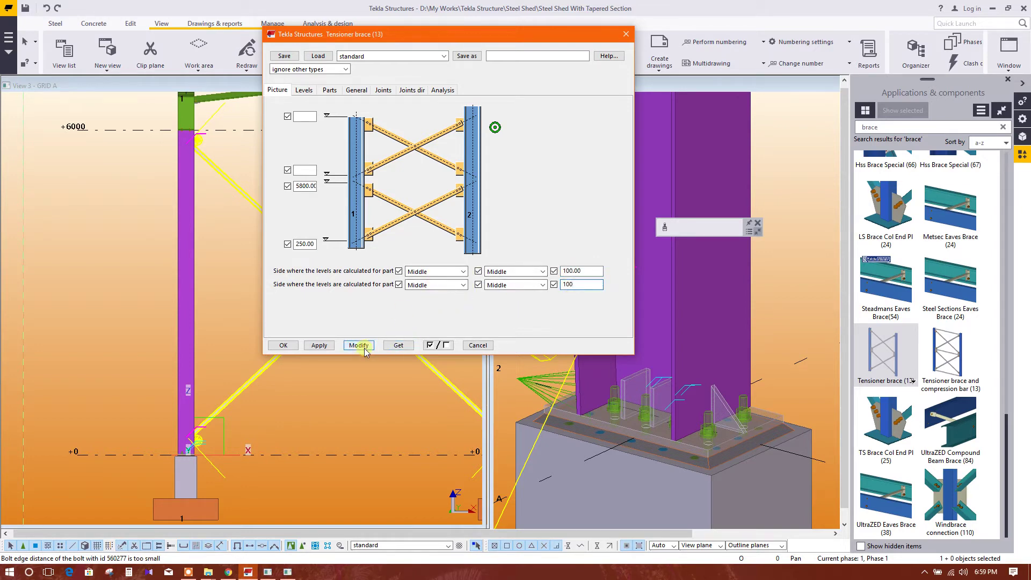
left_click(574, 285)
left_click(284, 345)
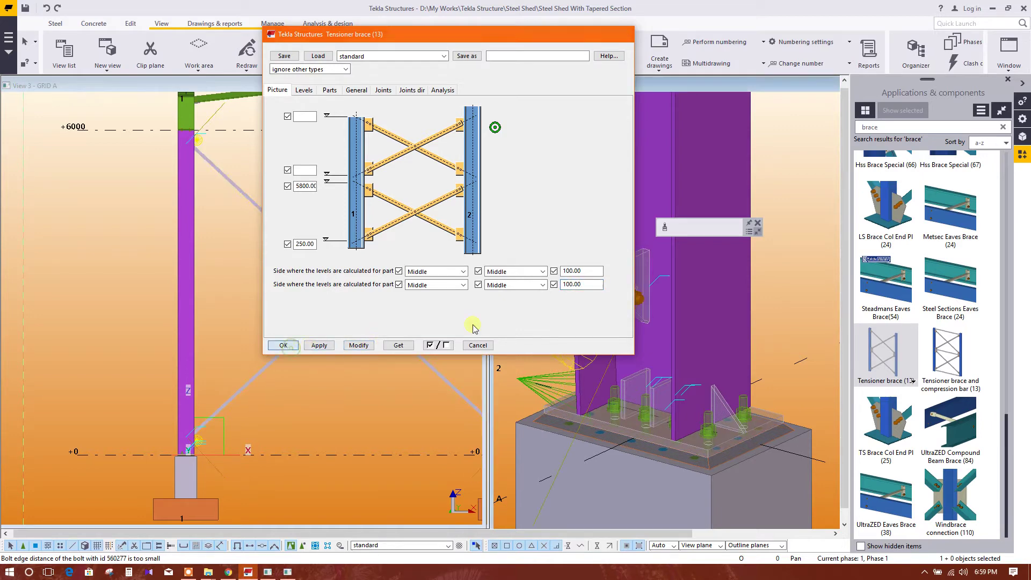
Step: Set the tensioner brace's windbracing profile to the angle L150*10 from the L100-200 group and modify the brace
scroll(634, 292, "down", 3)
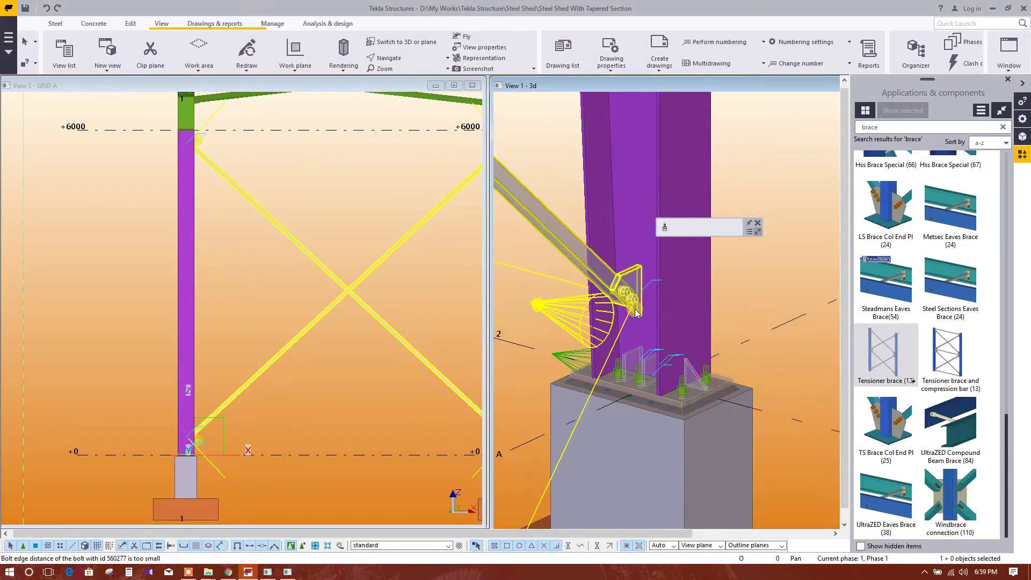
left_click(593, 262)
double_click(592, 262)
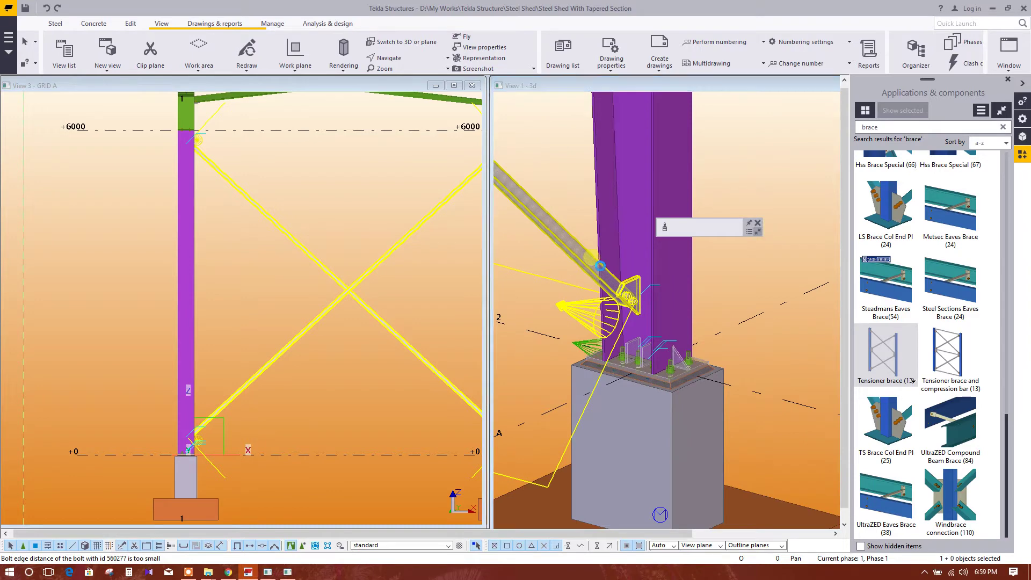
left_click(329, 90)
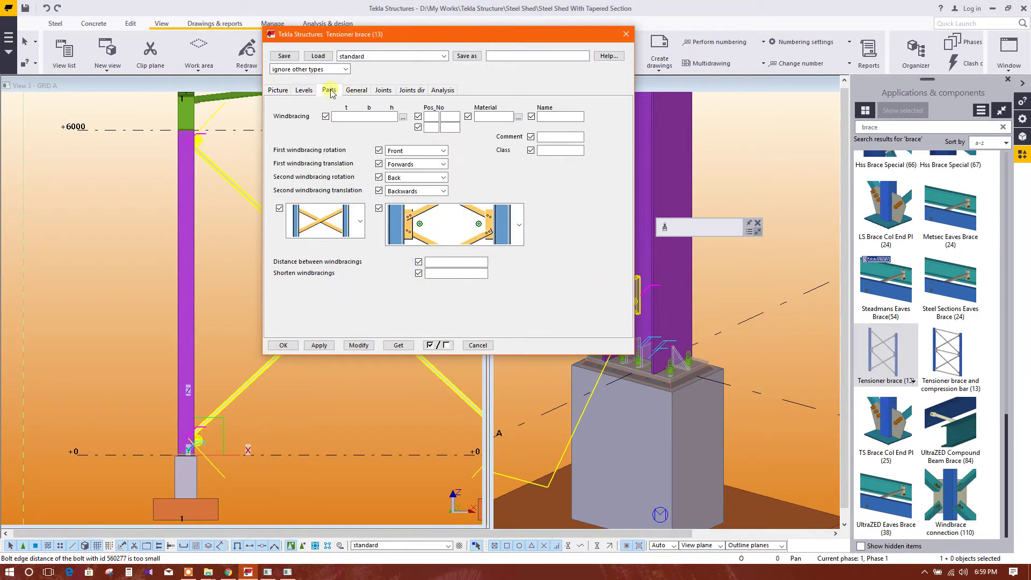
left_click(403, 117)
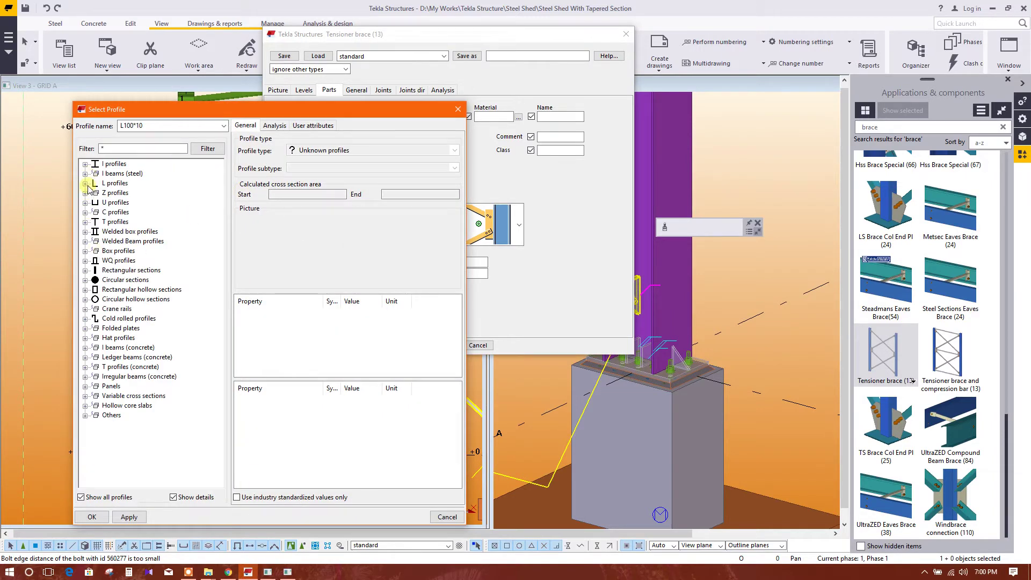
left_click(84, 183)
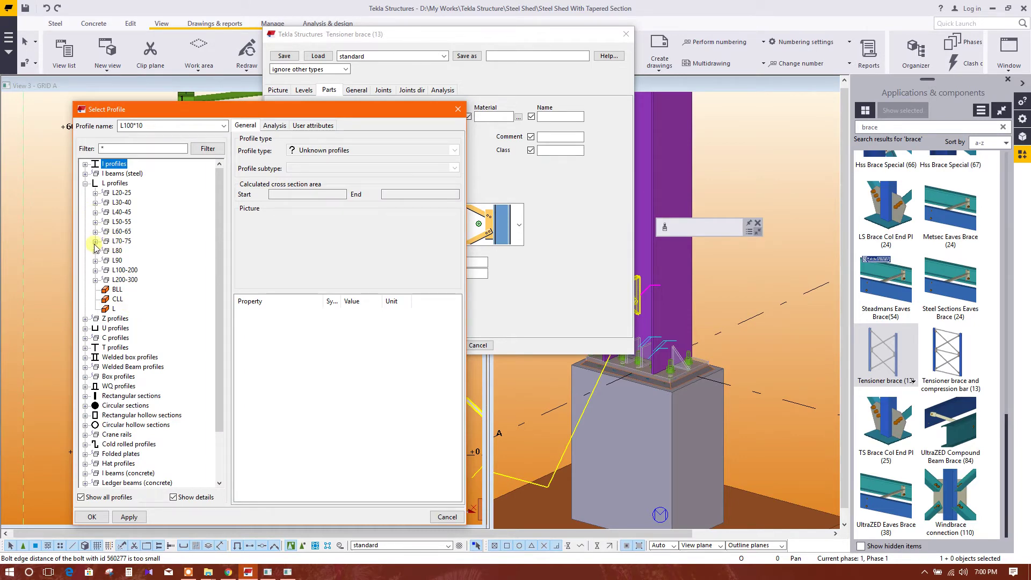
left_click(96, 270)
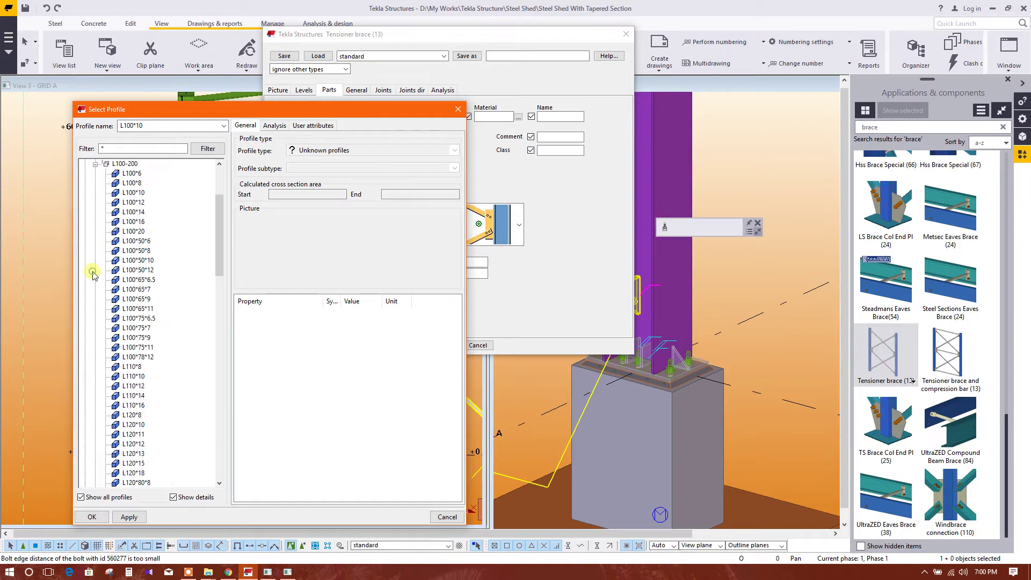
scroll(165, 278, "down", 2)
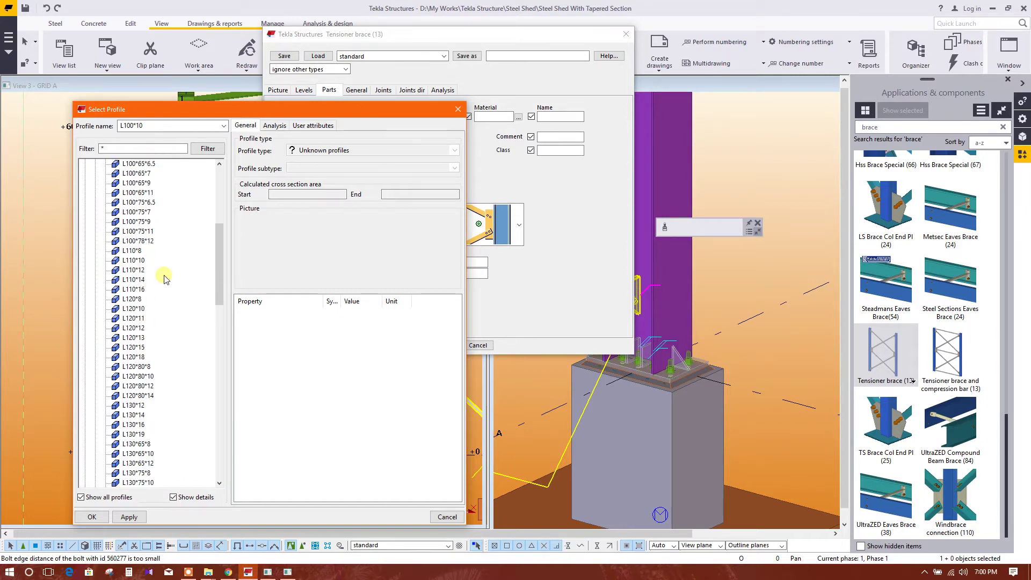
scroll(137, 313, "down", 3)
scroll(146, 323, "down", 5)
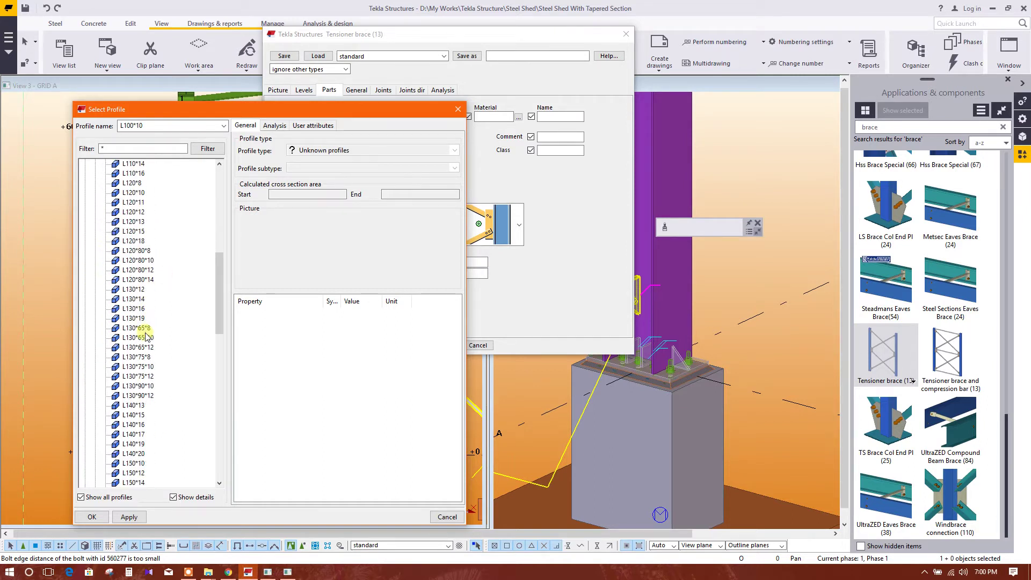
left_click(135, 347)
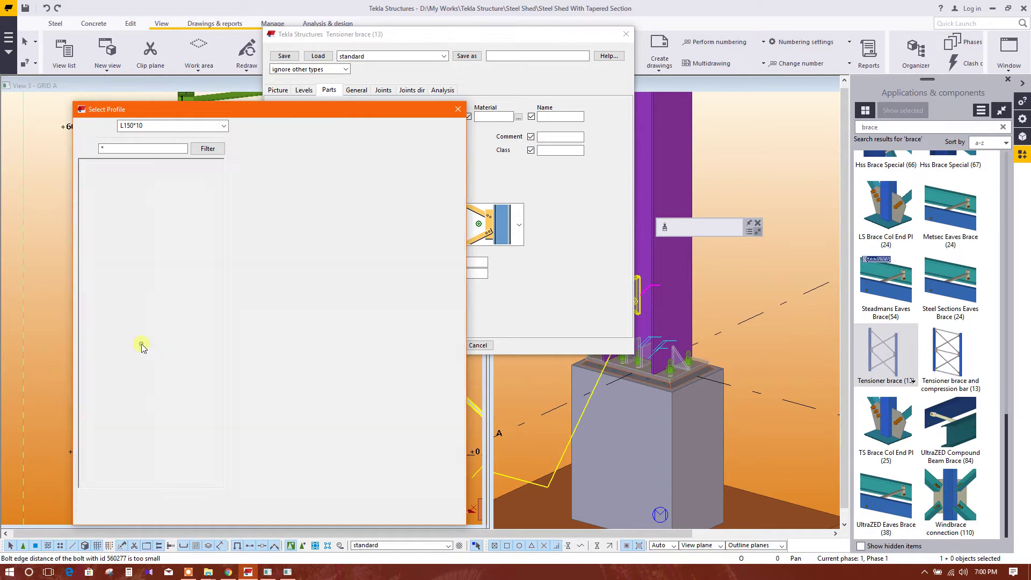
left_click(128, 517)
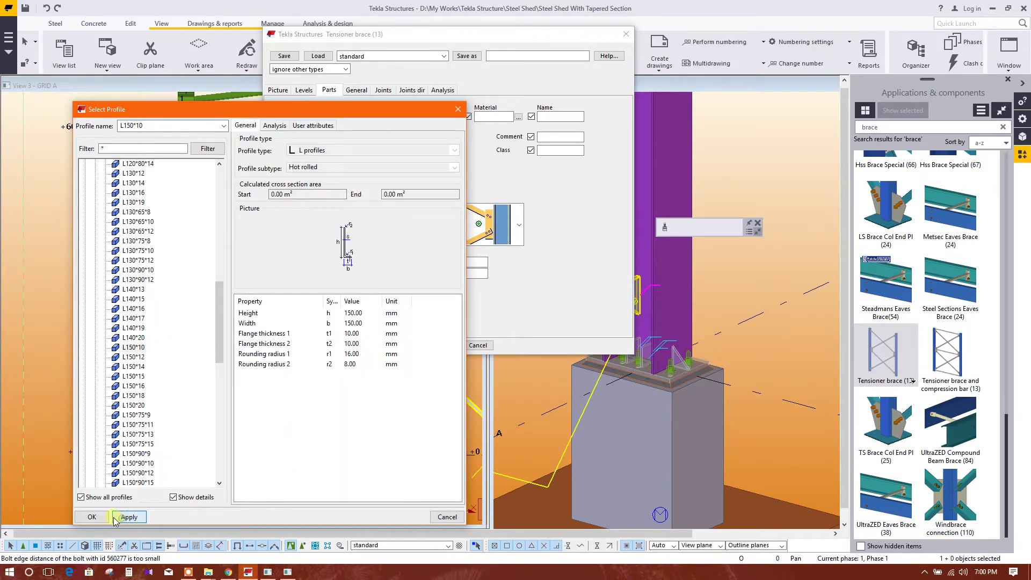
left_click(91, 516)
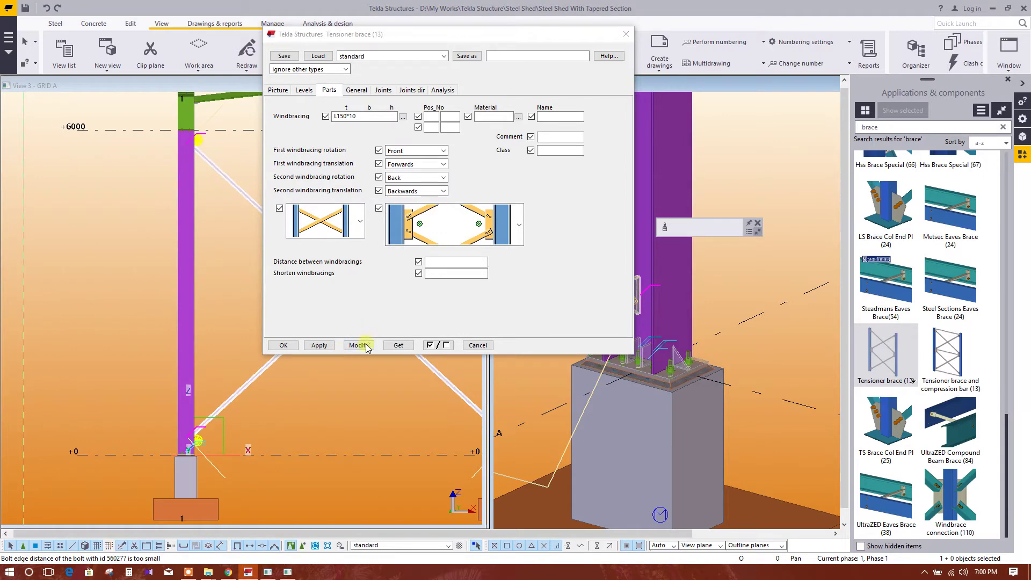
left_click(358, 346)
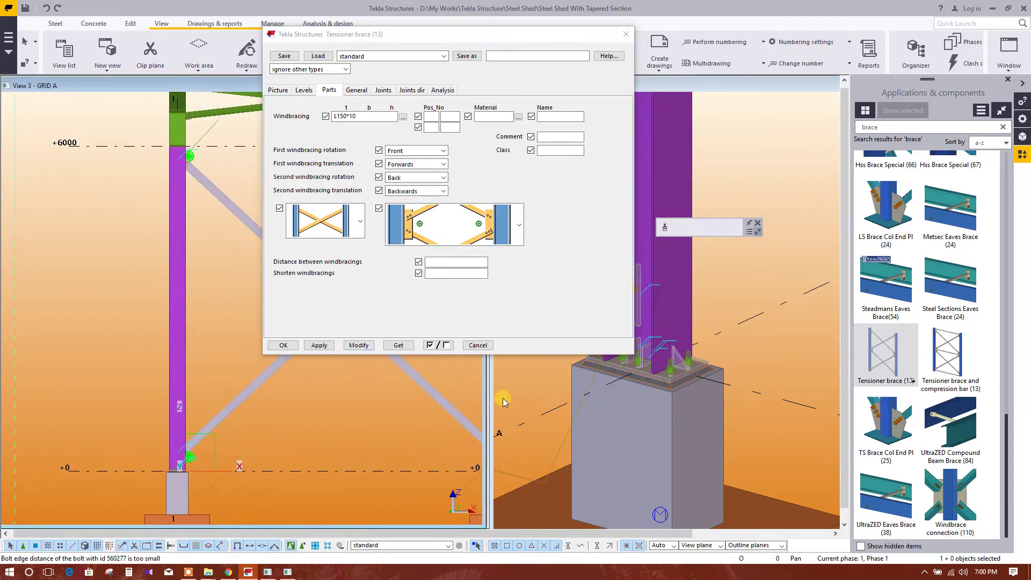
Step: Review the tensioner brace's parts, general, joints and joint direction settings, then close its properties
left_click(363, 91)
left_click(384, 90)
left_click(409, 91)
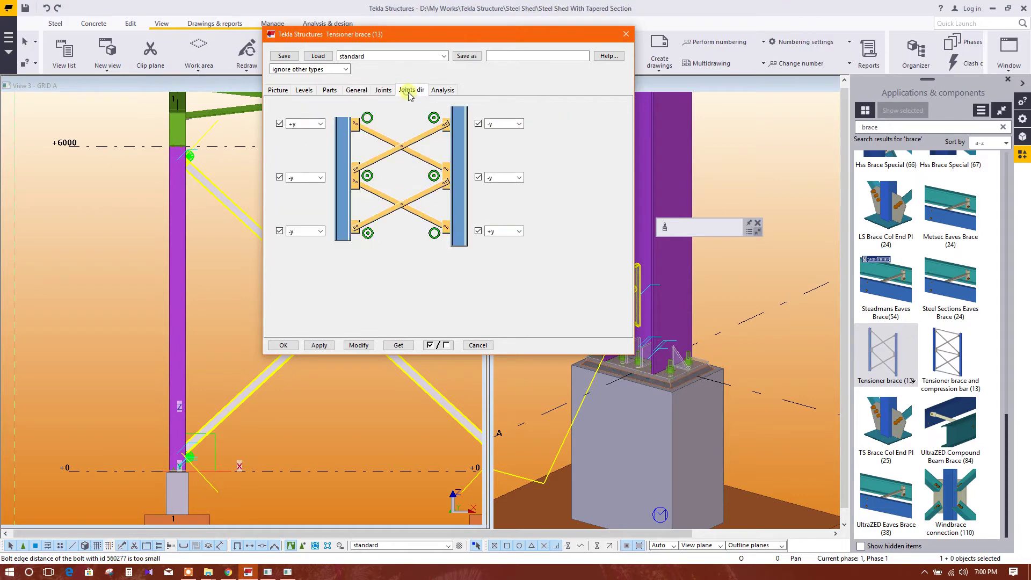
left_click(329, 90)
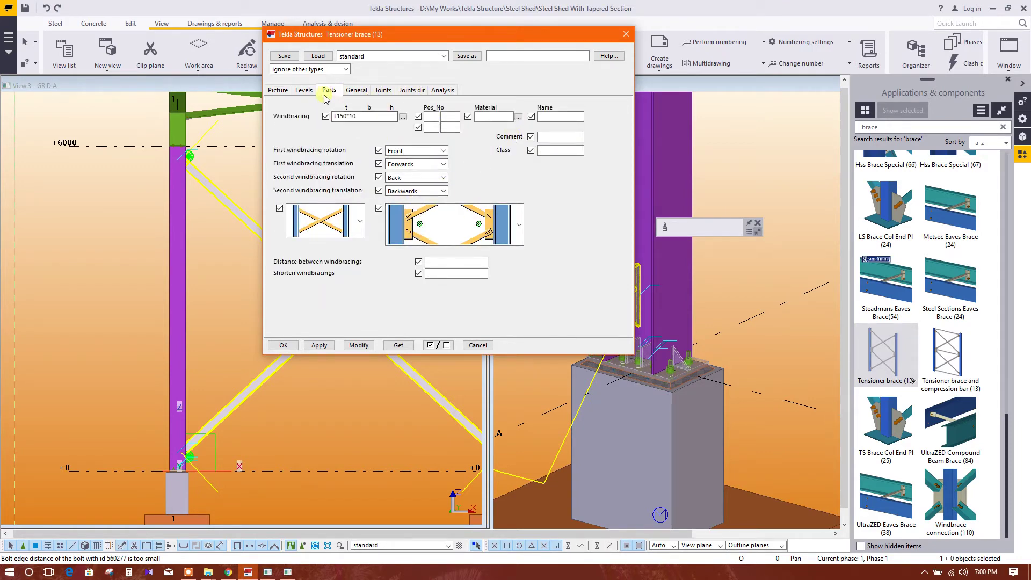
left_click(366, 92)
left_click(382, 91)
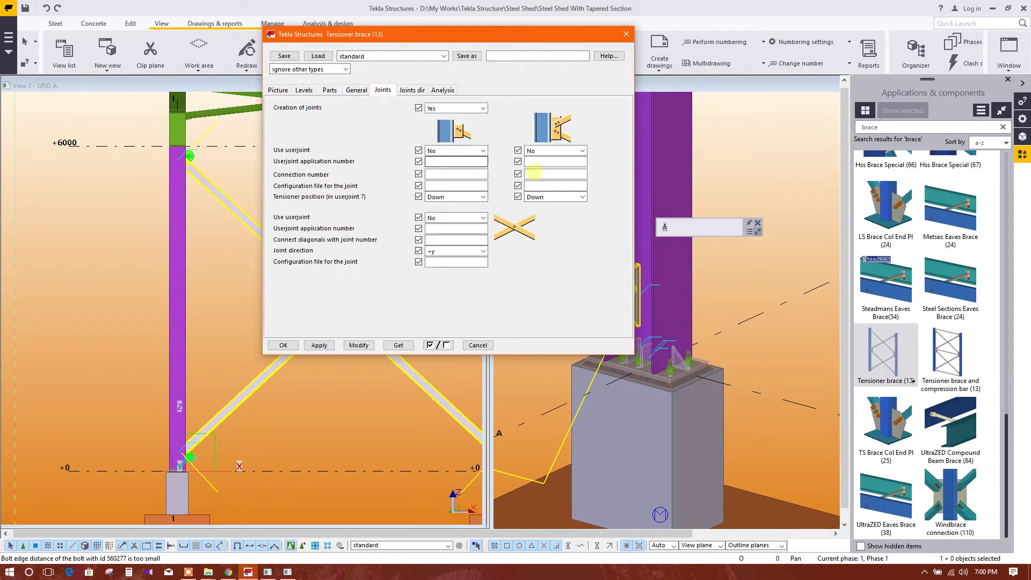
left_click(627, 34)
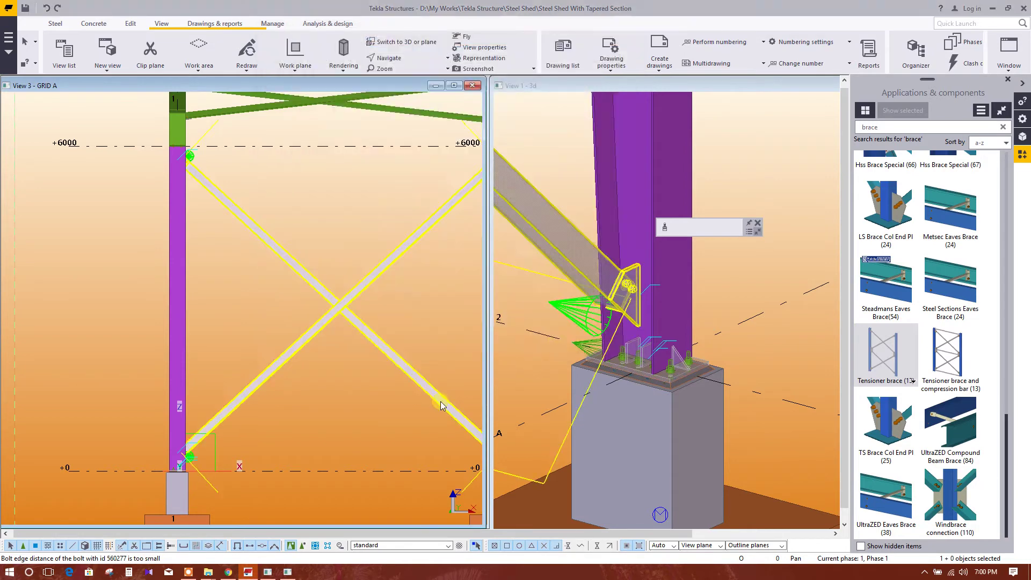
Step: Examine the tensioner brace from the column base connection out to the whole frame in the 3d view
scroll(653, 271, "up", 2)
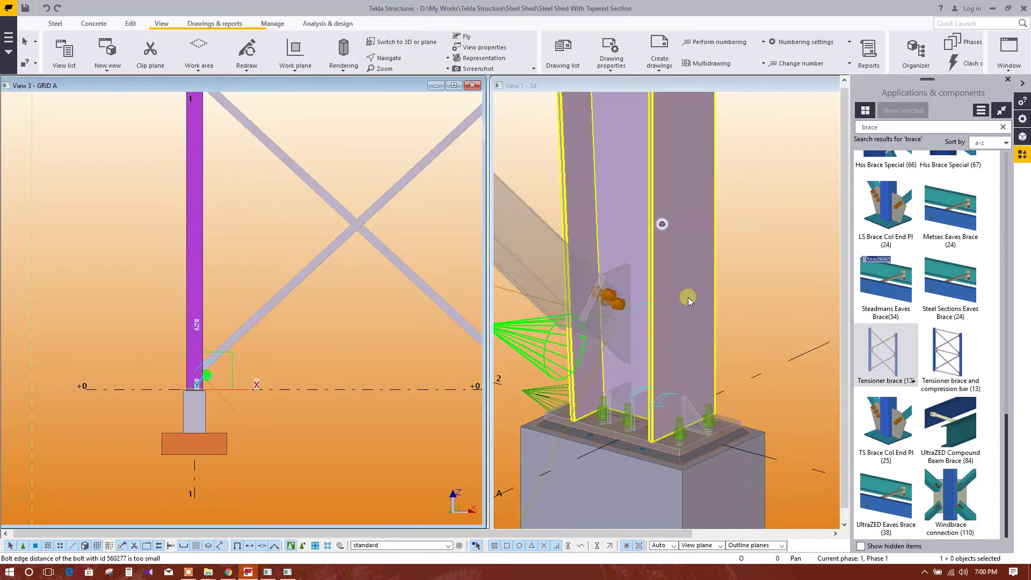
scroll(687, 341, "down", 5)
scroll(688, 348, "down", 5)
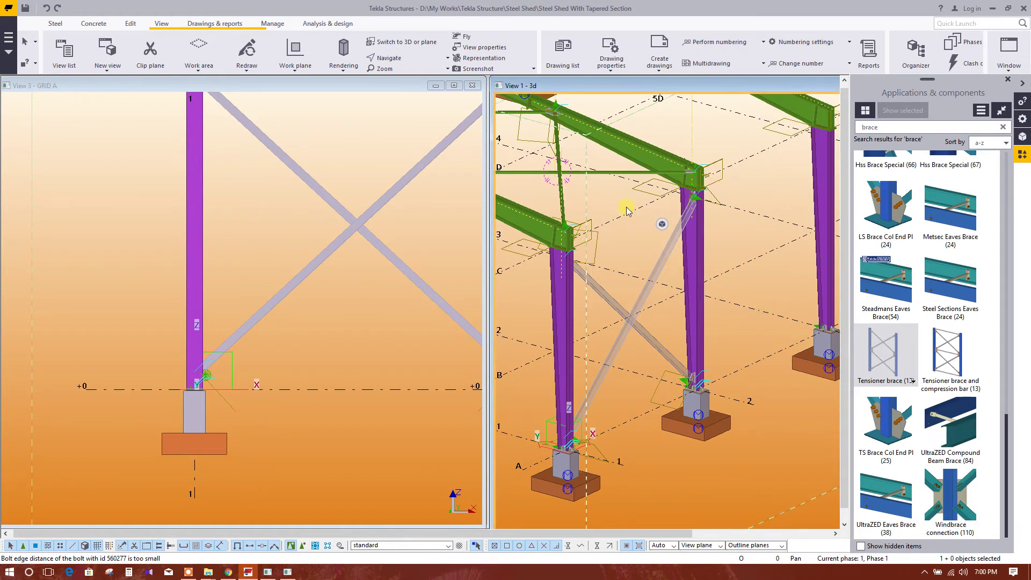
scroll(626, 211, "down", 2)
scroll(695, 296, "down", 1)
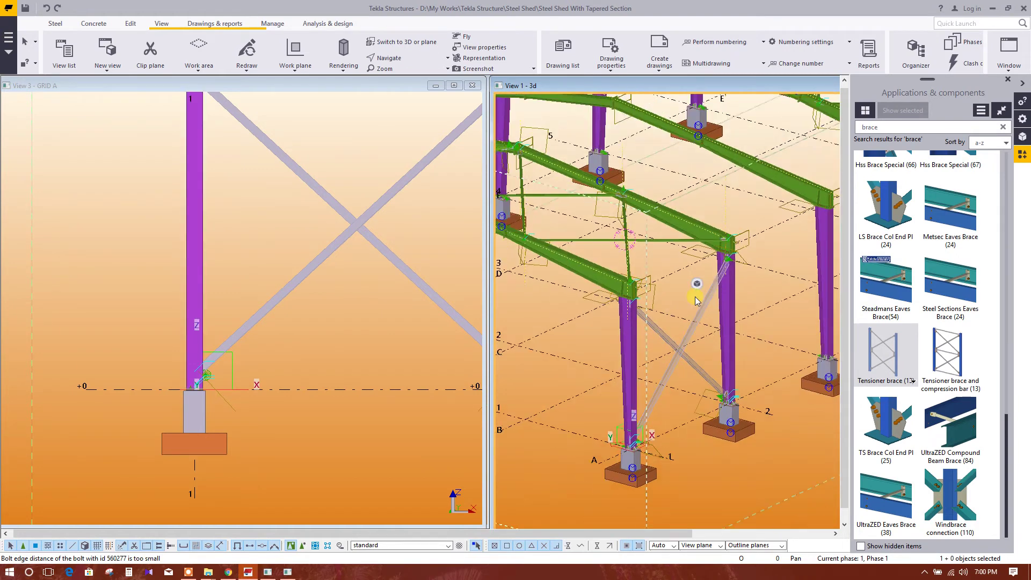
middle_click_drag(716, 383, 778, 339)
scroll(778, 339, "down", 2)
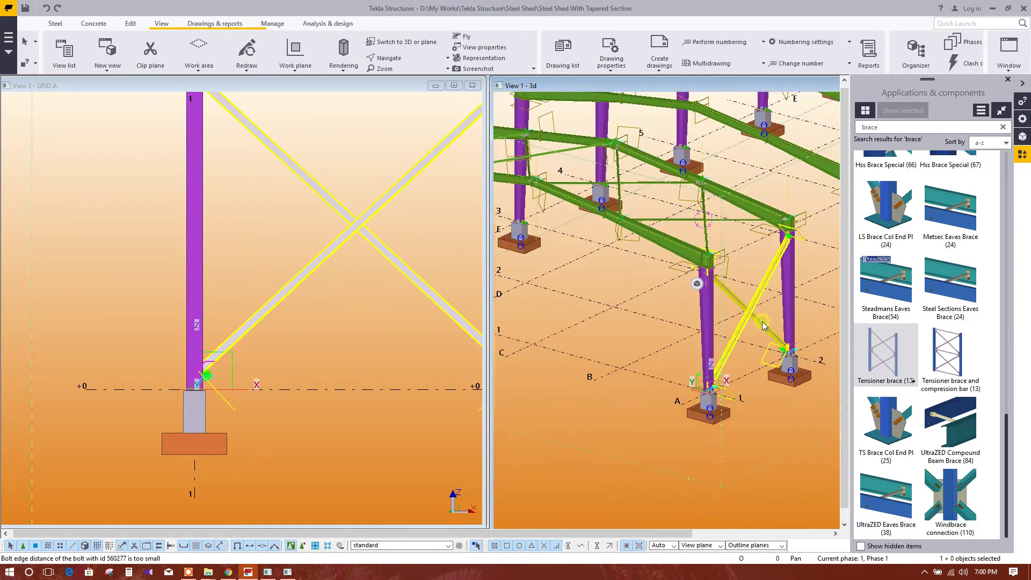
scroll(777, 389, "down", 3)
middle_click_drag(629, 394, 658, 403)
scroll(659, 403, "up", 1)
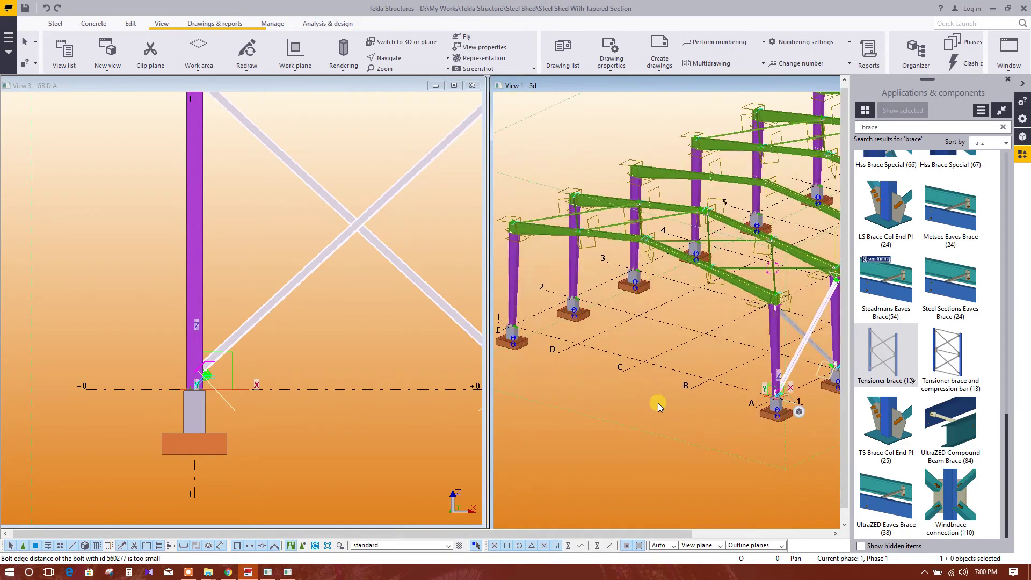
Step: Copy the tensioner brace in the GRID A view from grid line 2 to grid line 5, bracing the bay between grids 4 and 5
scroll(317, 300, "down", 5)
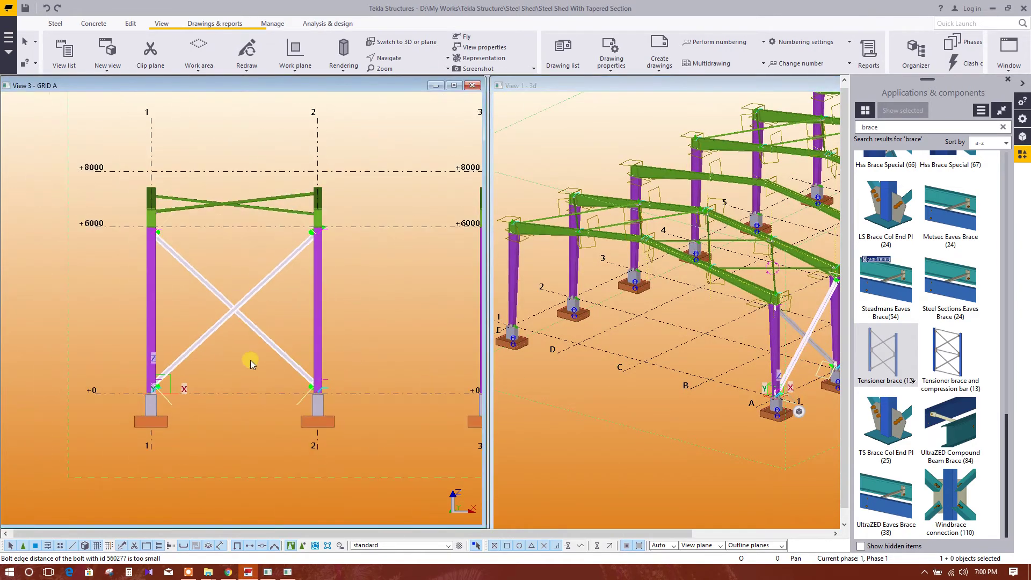
scroll(253, 355, "down", 1)
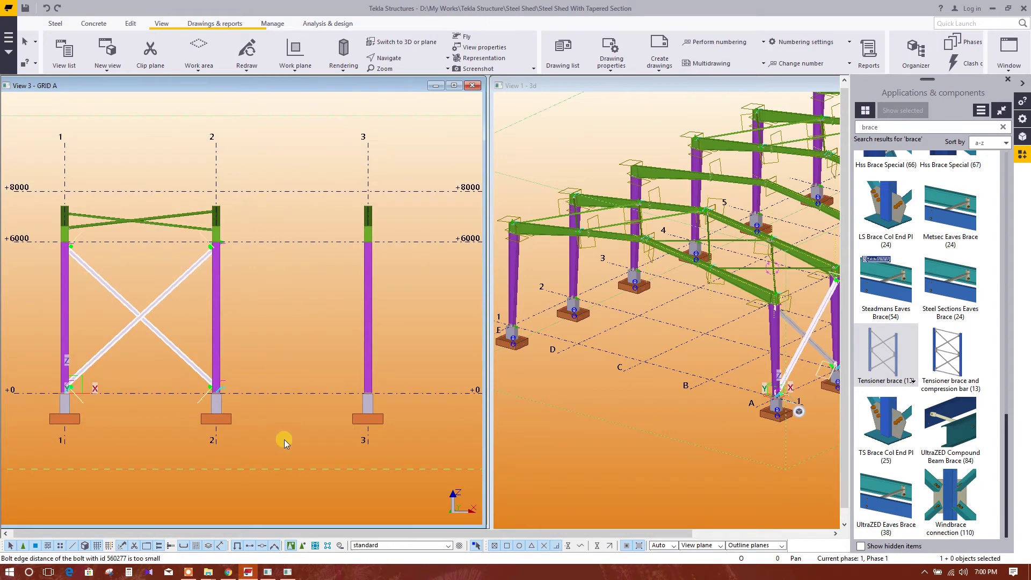
scroll(284, 439, "down", 2)
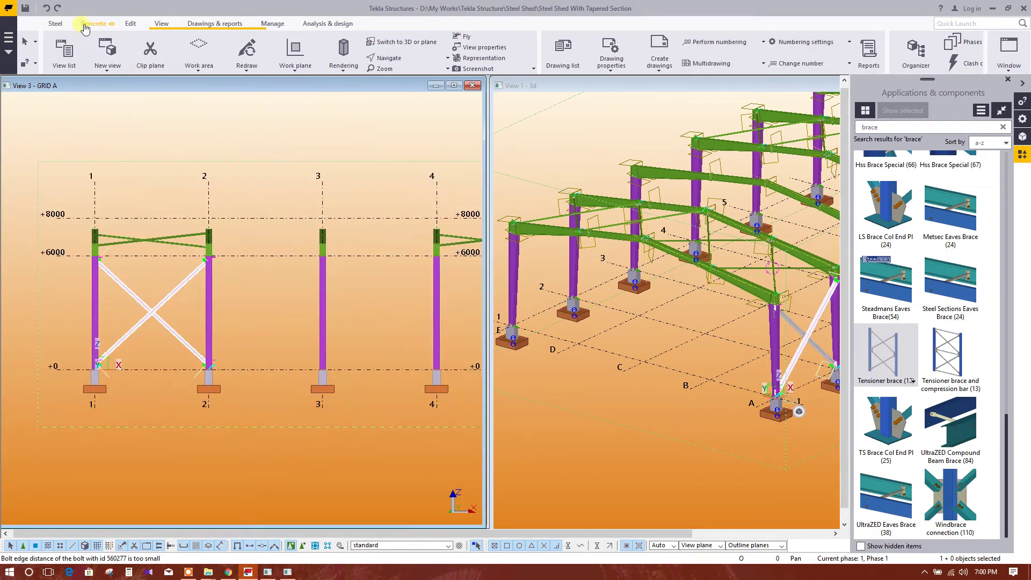
left_click(131, 22)
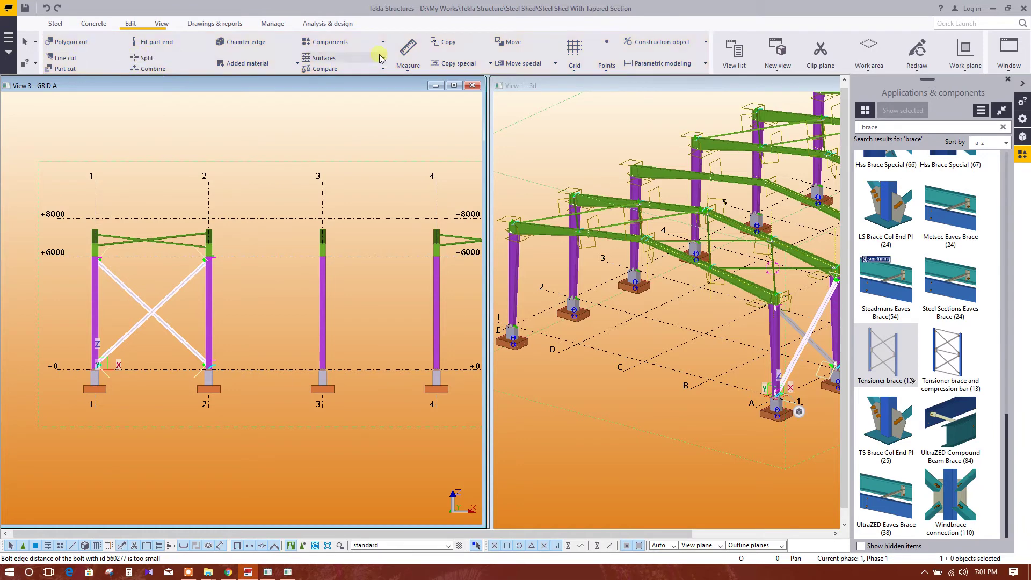
left_click(448, 42)
scroll(217, 420, "up", 1)
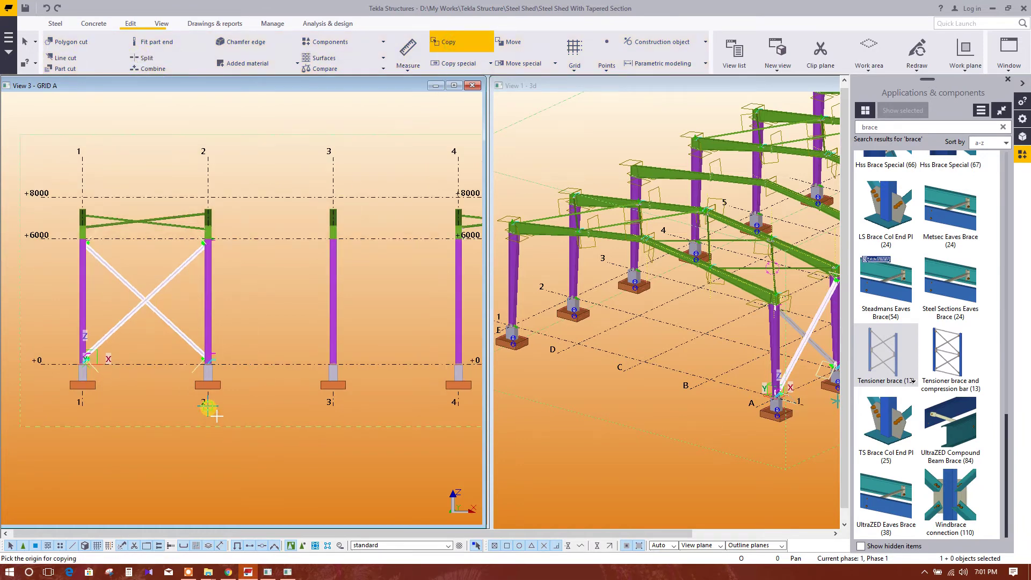
left_click(208, 410)
middle_click_drag(364, 429, 133, 433)
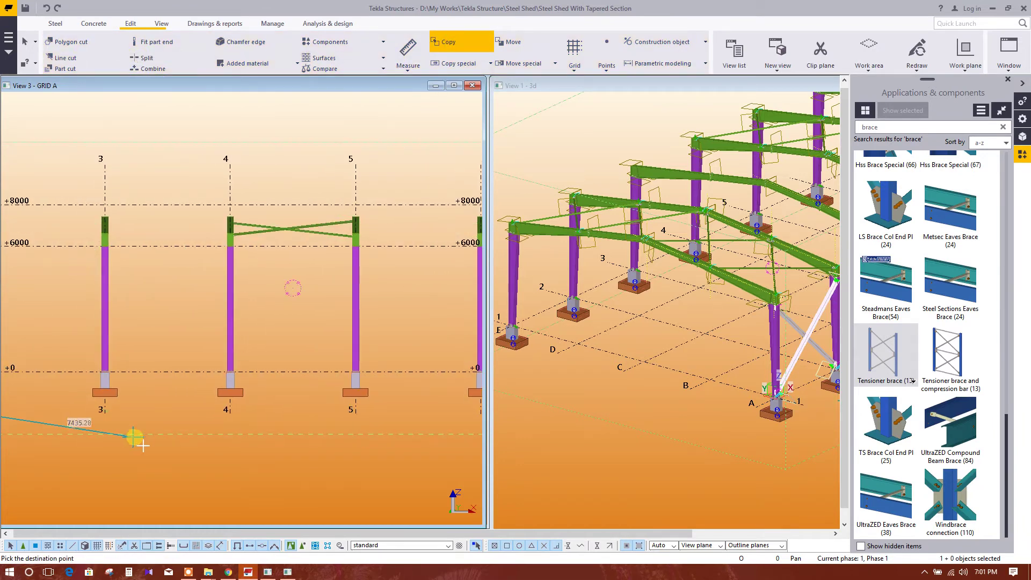
left_click(355, 415)
Step: Place another copy of the tensioner brace at the last grid line of GRID A, bracing the end bay
middle_click_drag(382, 432, 239, 441)
scroll(330, 434, "down", 1)
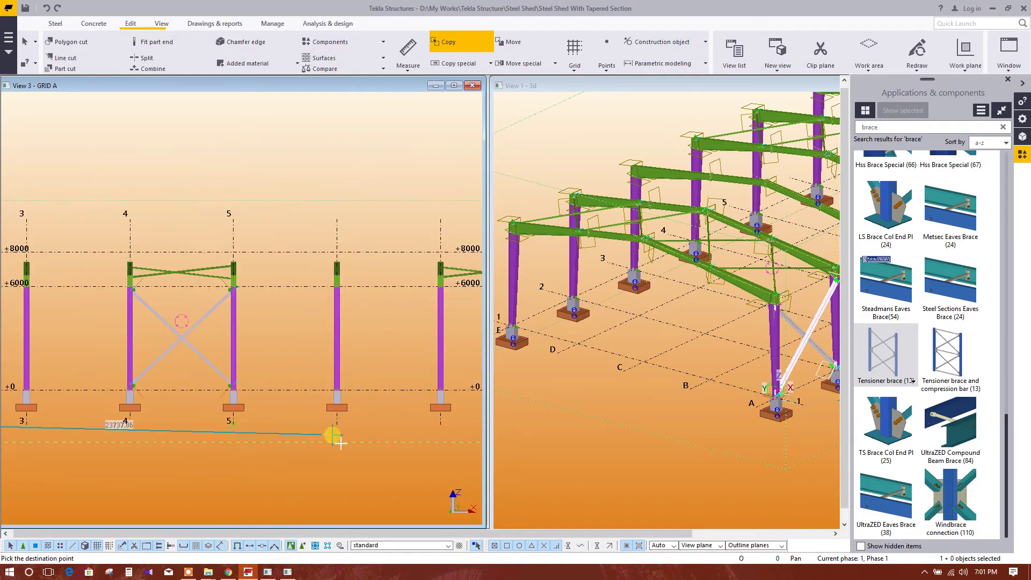
middle_click_drag(414, 442, 211, 446)
scroll(306, 436, "up", 1)
left_click(355, 430)
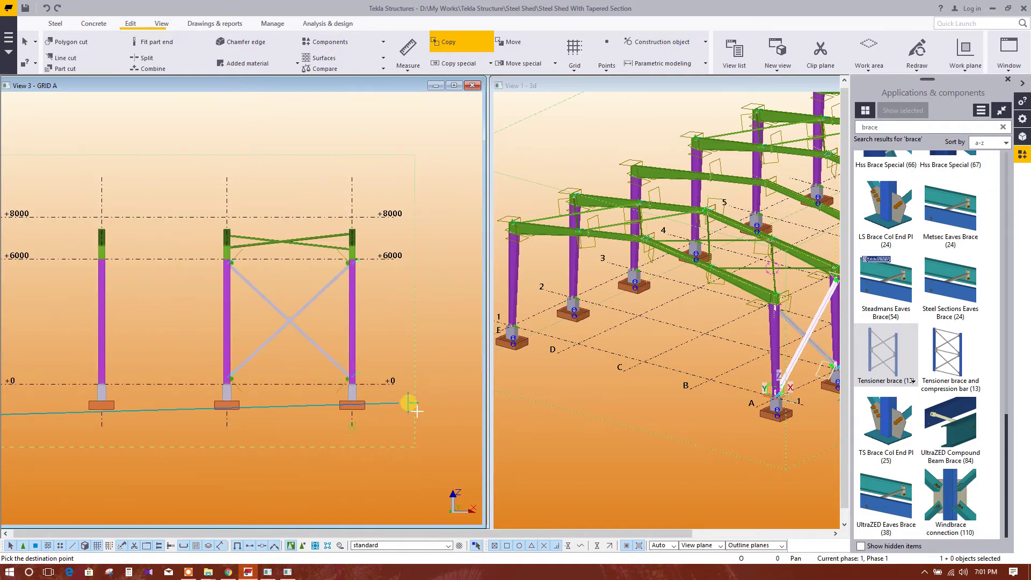
left_click(417, 411)
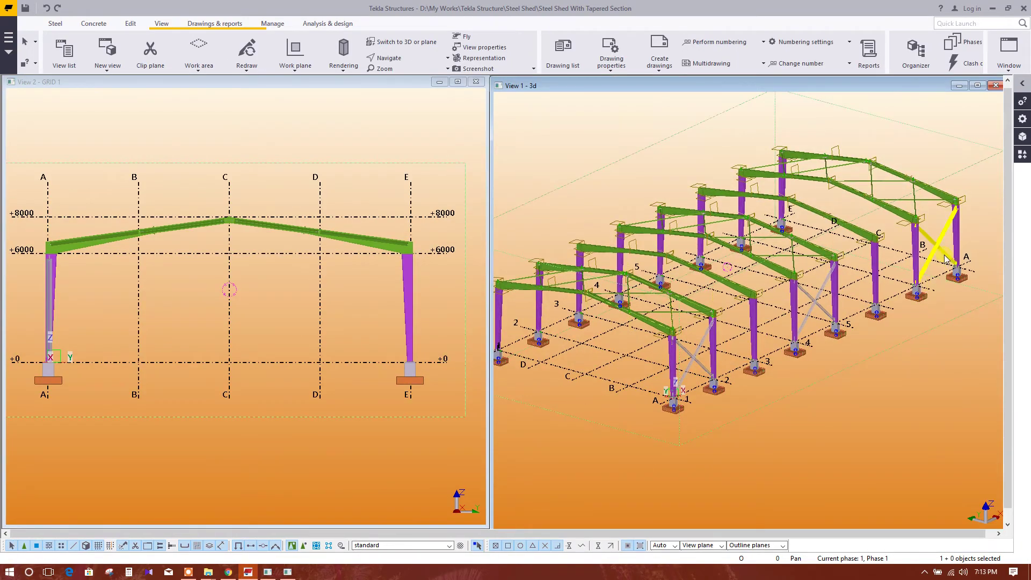
Step: Search the applications and components catalog for "brace" and find the Tensioner brace (13) component
middle_click_drag(842, 362, 868, 374)
middle_click_drag(824, 420, 726, 420, "ctrl")
left_click(1023, 84)
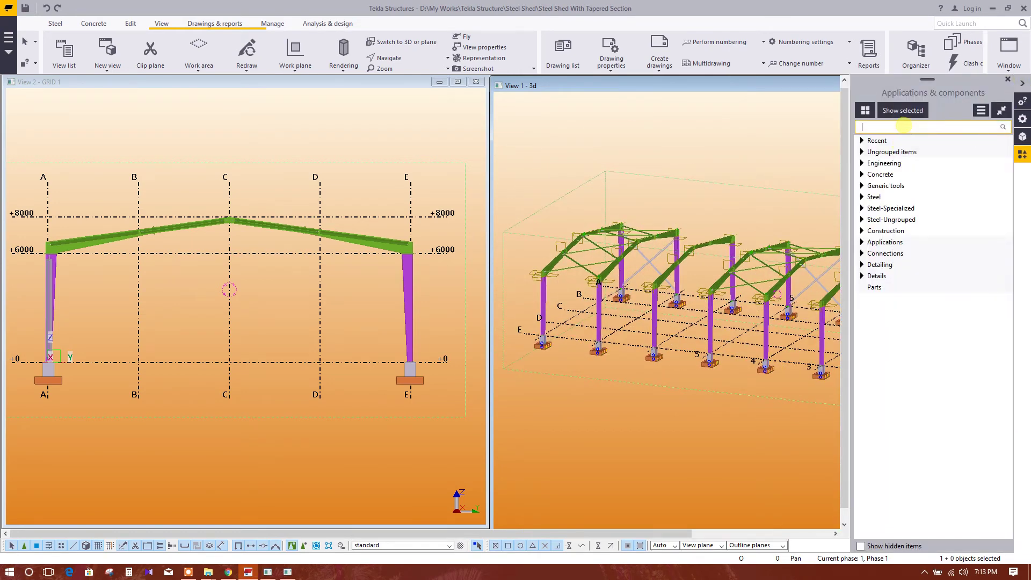
left_click(903, 126)
type("brace")
scroll(912, 346, "down", 4)
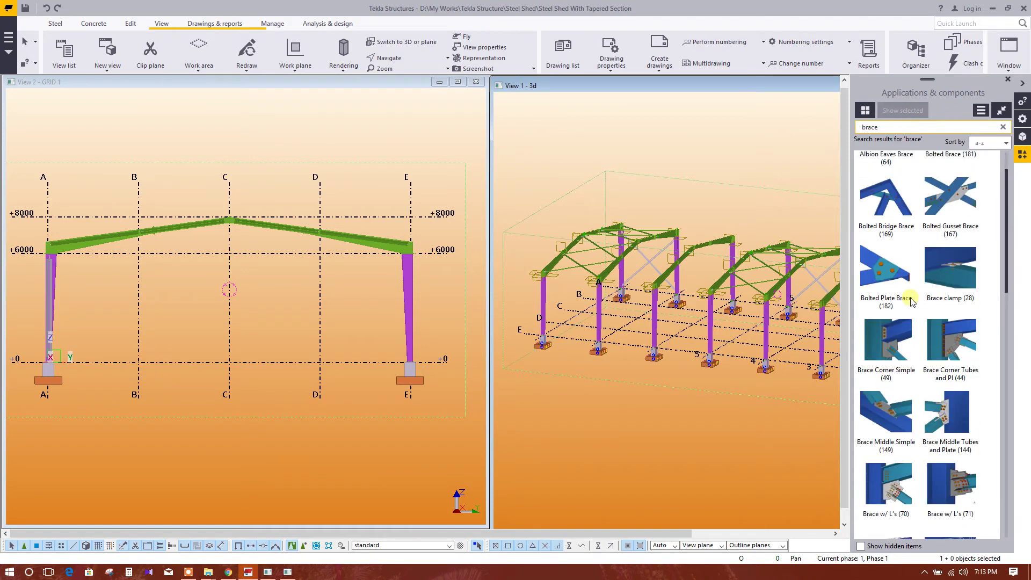
scroll(911, 346, "down", 8)
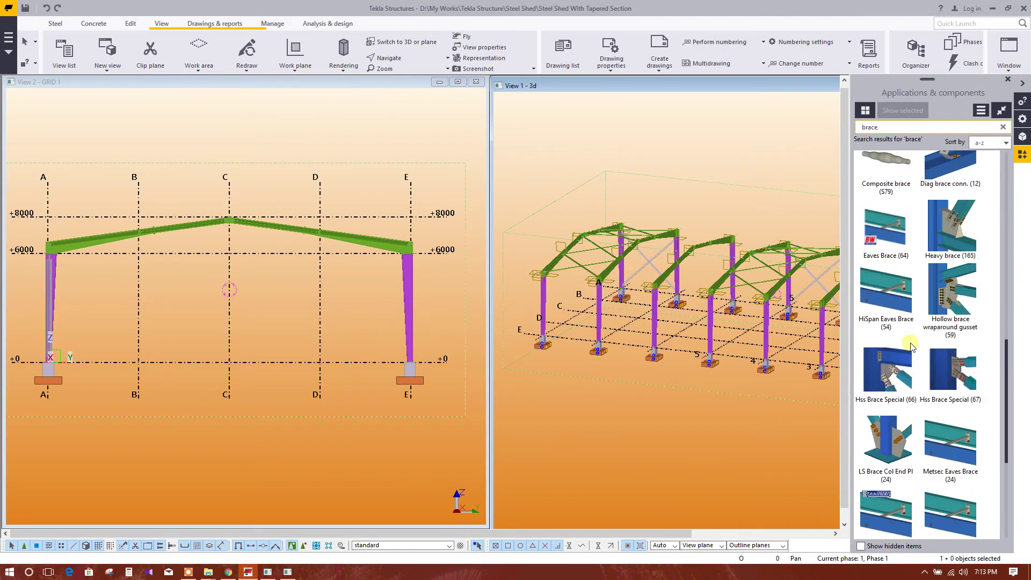
scroll(912, 346, "down", 3)
Step: Add a Tensioner brace (13) between the two columns of the far end bay on grid E
left_click(886, 424)
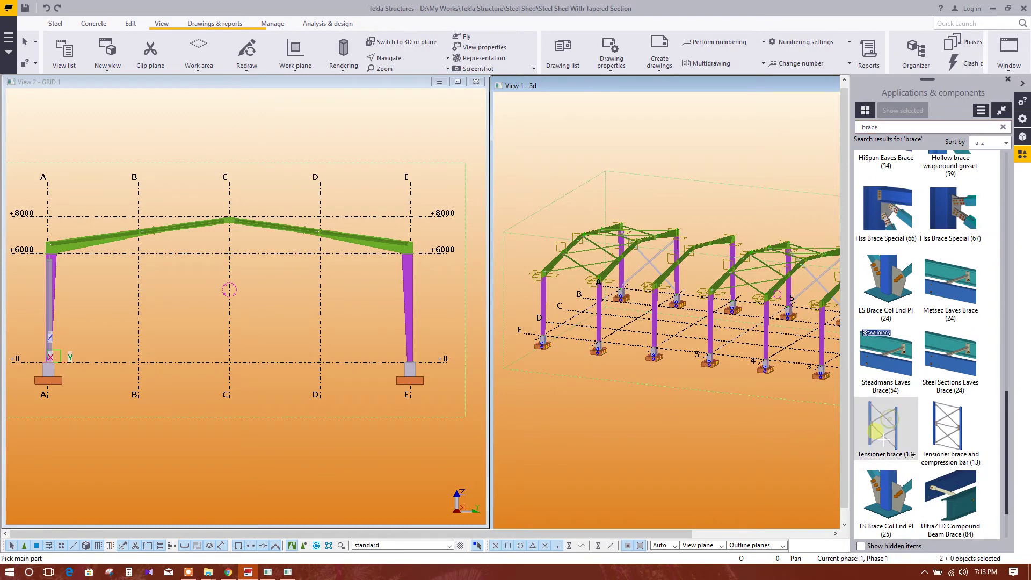
middle_click_drag(568, 403, 559, 288)
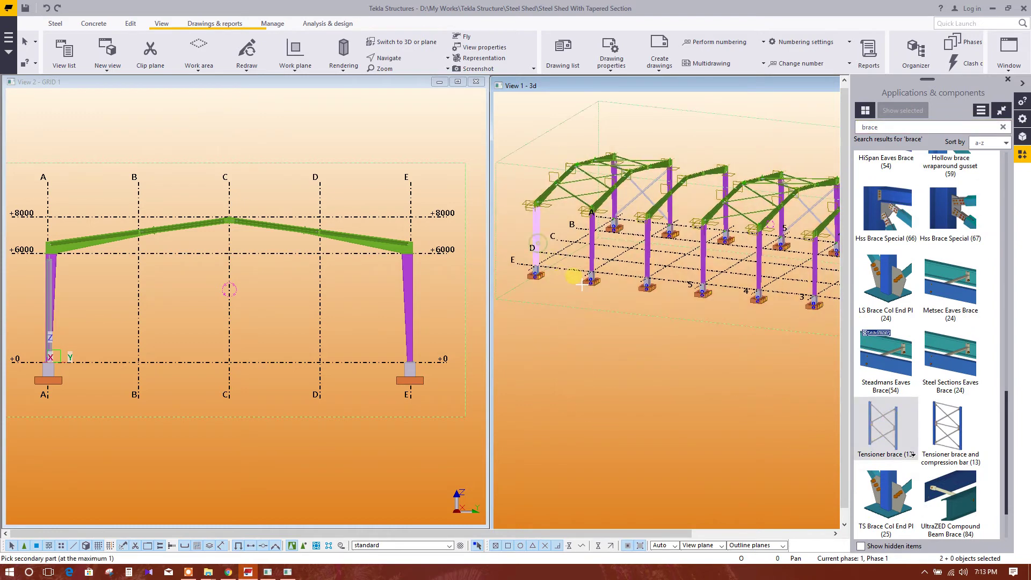
scroll(581, 285, "up", 2)
left_click(591, 237)
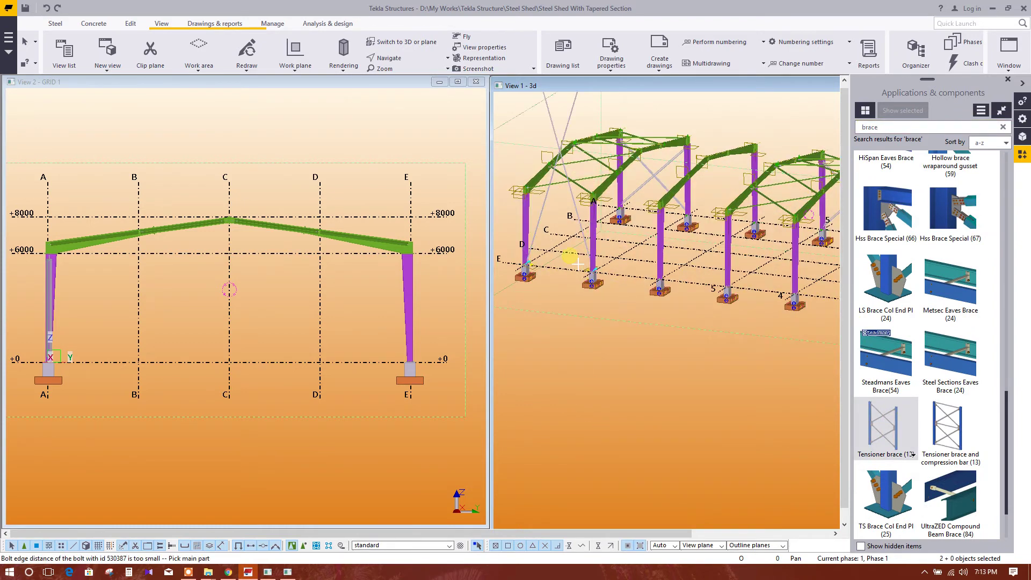
middle_click_drag(578, 263, 596, 336)
key("Escape")
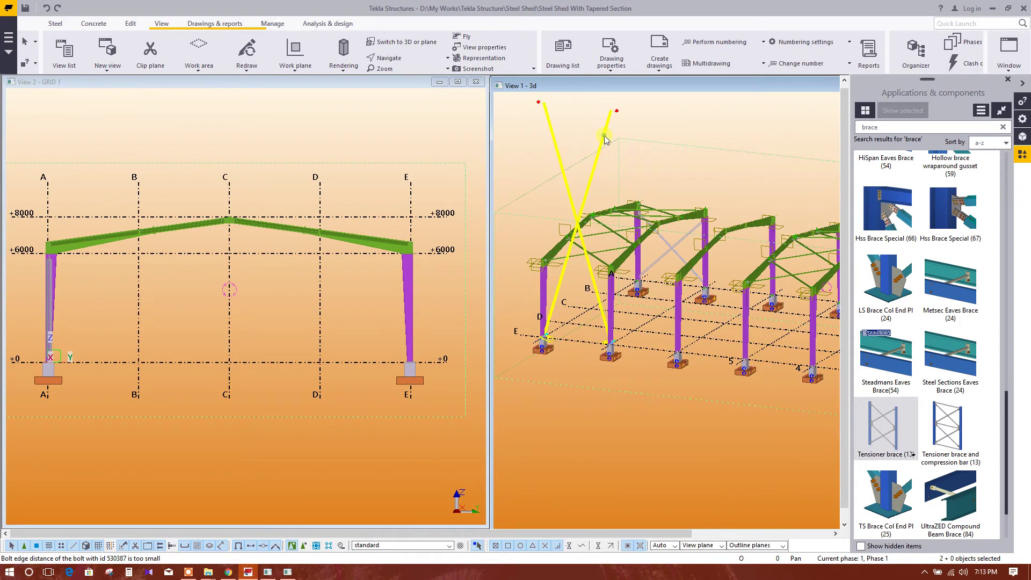
Step: Apply the existing grid A brace's settings, with levels 5800 and 250 and offsets of 100, to the new grid E brace
double_click(603, 135)
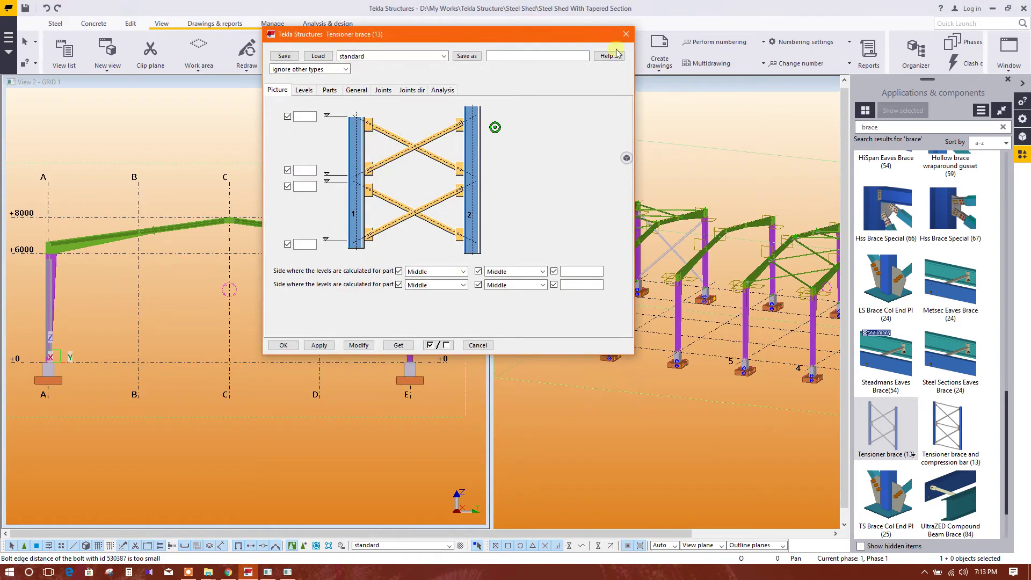
left_click(626, 34)
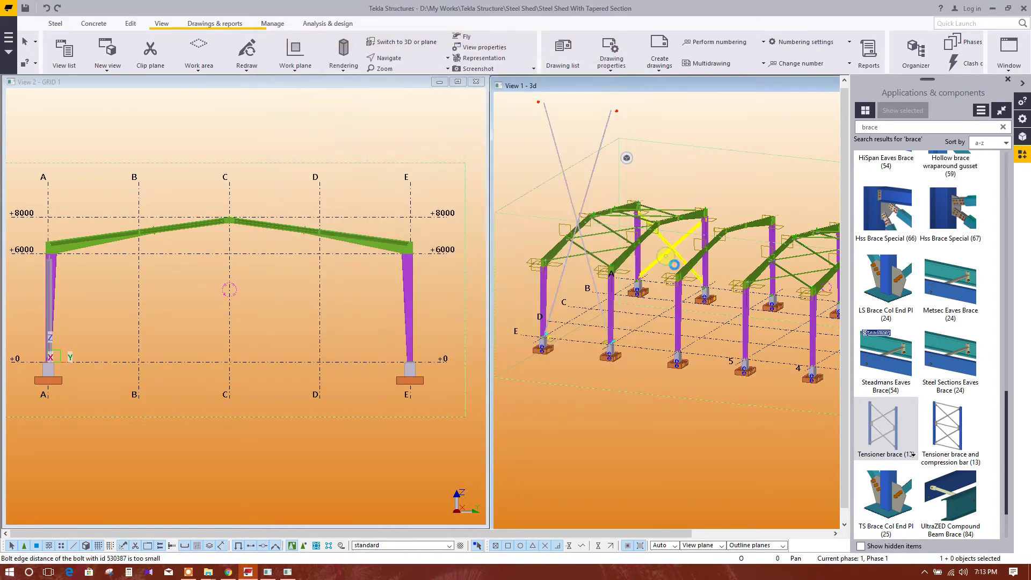
double_click(673, 265)
left_click_drag(530, 32, 340, 114)
left_click(565, 176)
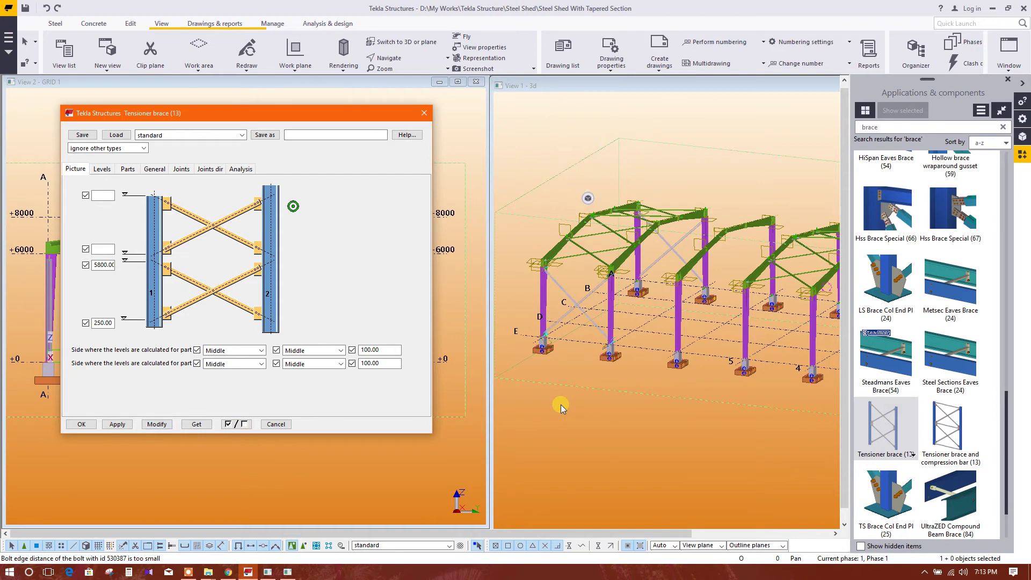
left_click(91, 428)
Step: Examine the new grid E brace and its connections at the column bases
scroll(588, 368, "up", 5)
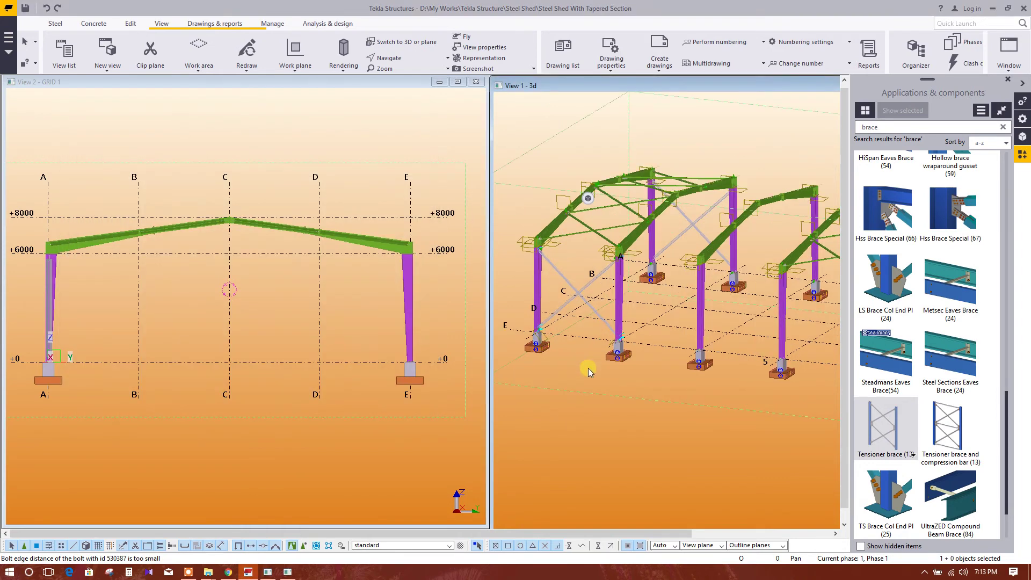
scroll(639, 383, "up", 8)
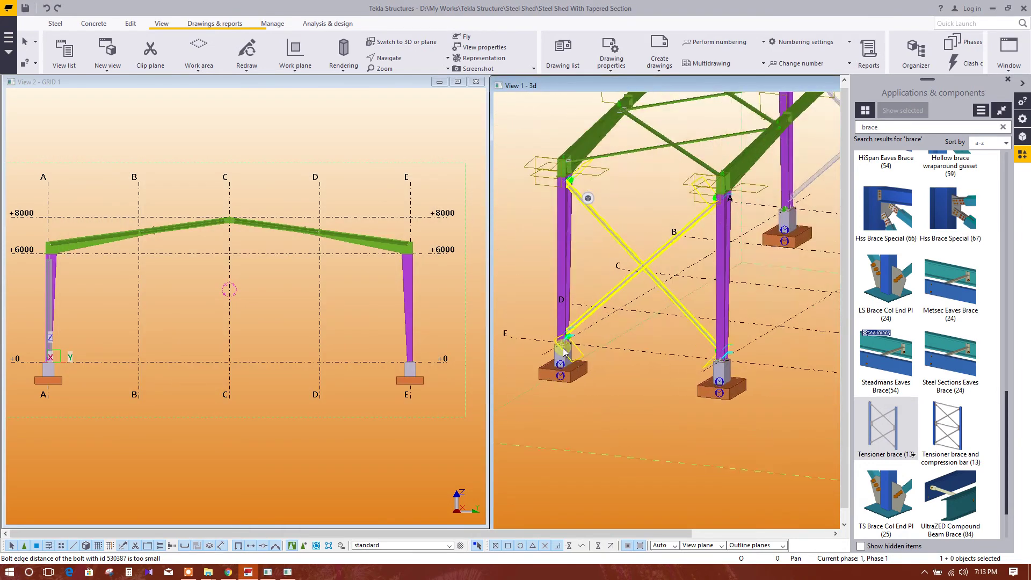
middle_click_drag(624, 393, 476, 320)
scroll(453, 312, "down", 1)
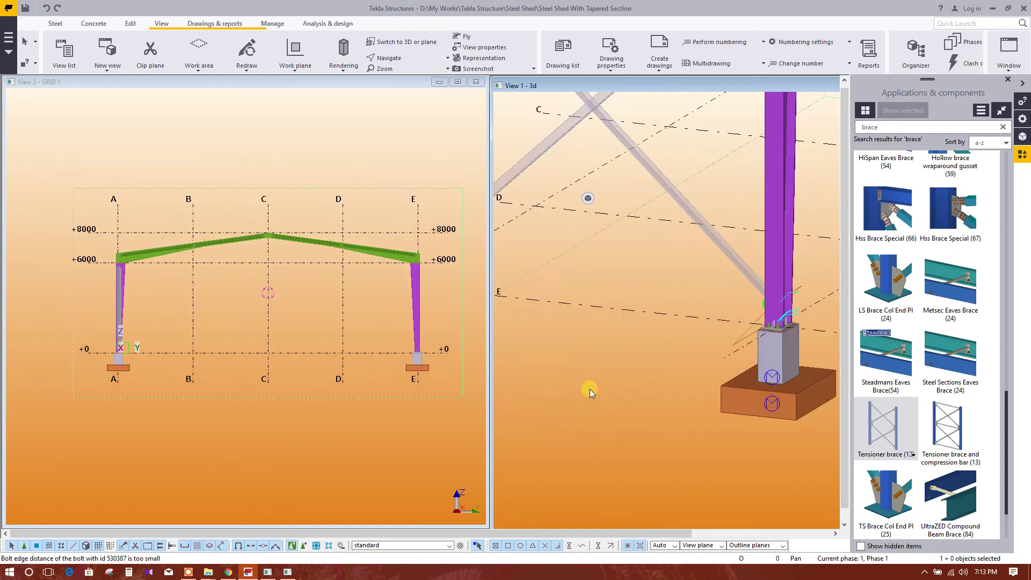
scroll(610, 376, "down", 6)
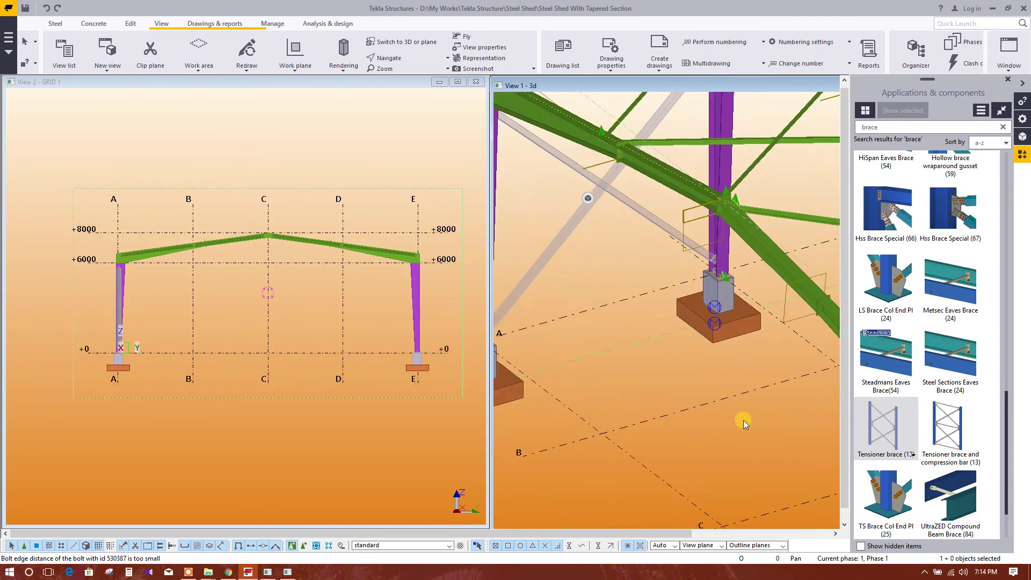
middle_click_drag(743, 420, 544, 274)
middle_click_drag(805, 383, 505, 316)
scroll(677, 418, "up", 4)
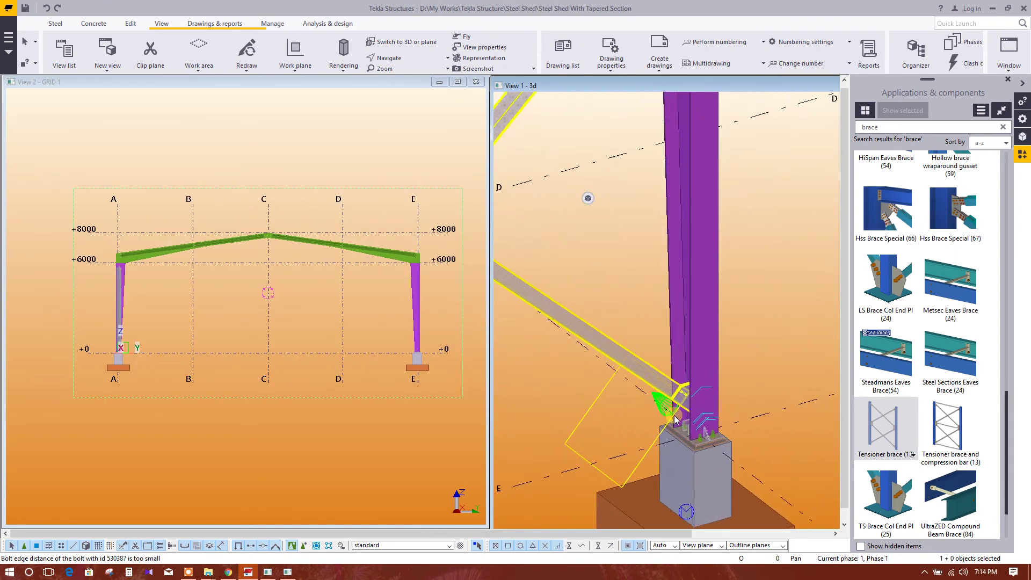
middle_click_drag(675, 416, 546, 230, "ctrl")
scroll(804, 307, "up", 2)
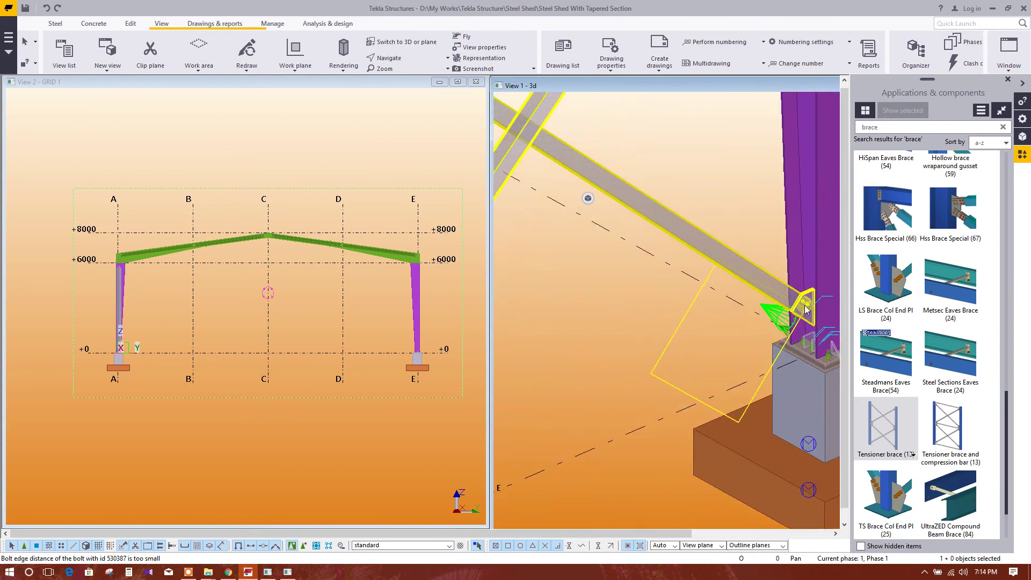
scroll(676, 376, "down", 3)
Step: Inspect the new grid E brace's upper connection to the column below the rafter
middle_click_drag(695, 224, 685, 405)
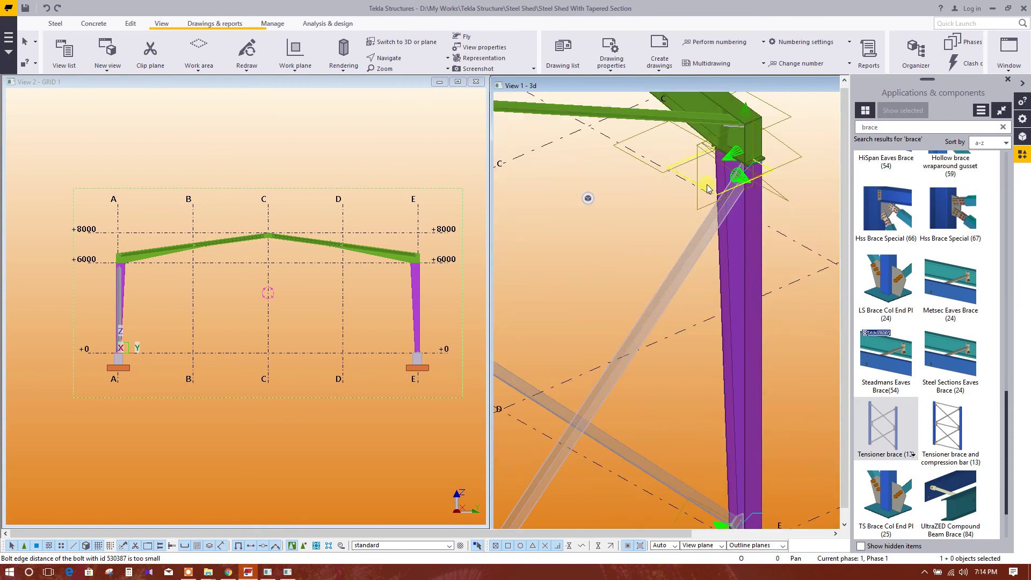
scroll(725, 186, "up", 4)
middle_click_drag(658, 207, 646, 268)
scroll(639, 267, "down", 2)
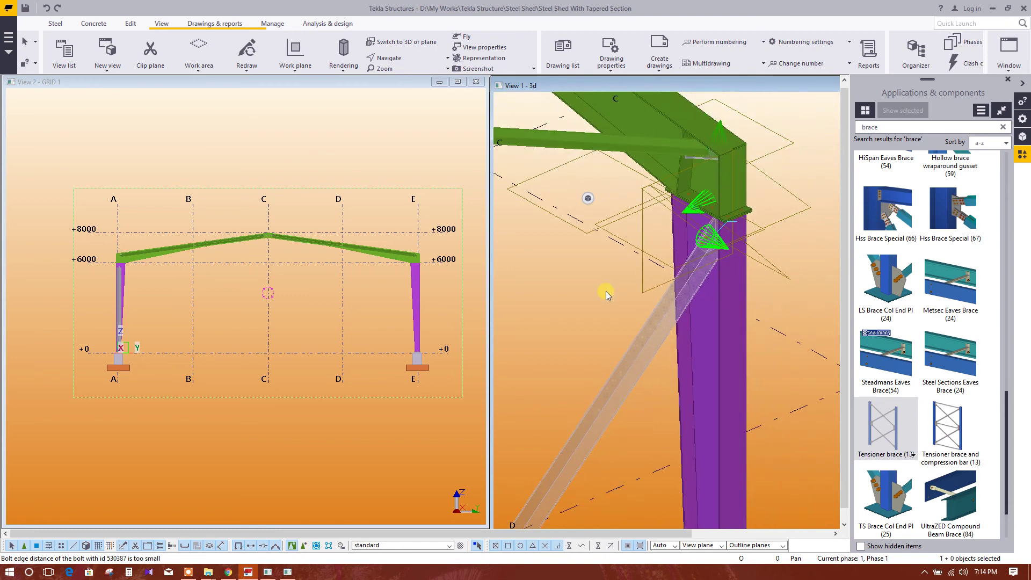
scroll(606, 291, "down", 5)
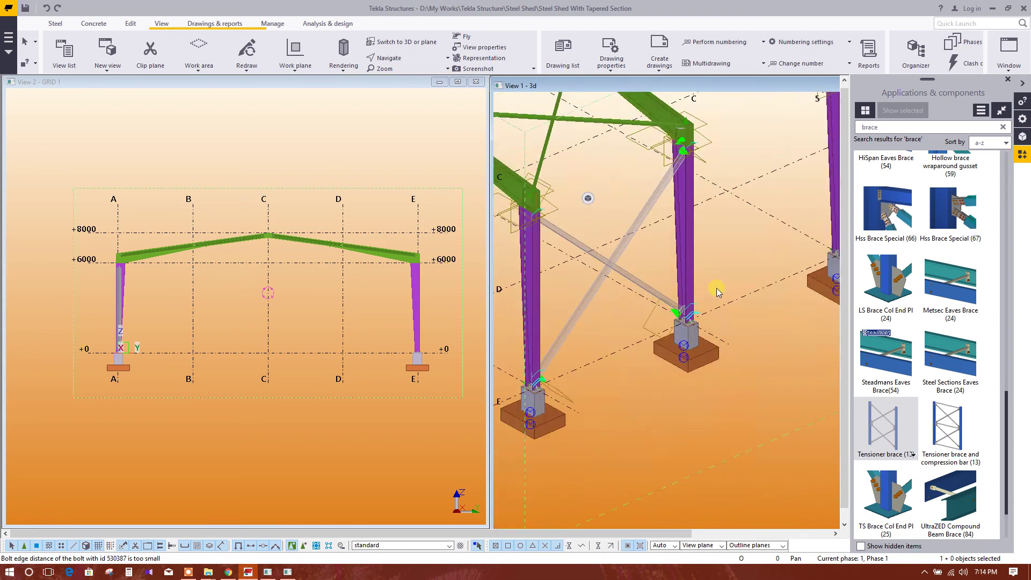
Step: Add tensioner braces between the grid E columns in the bay between grids 4 and 5 and the bay between grids 1 and 2
scroll(678, 403, "down", 4)
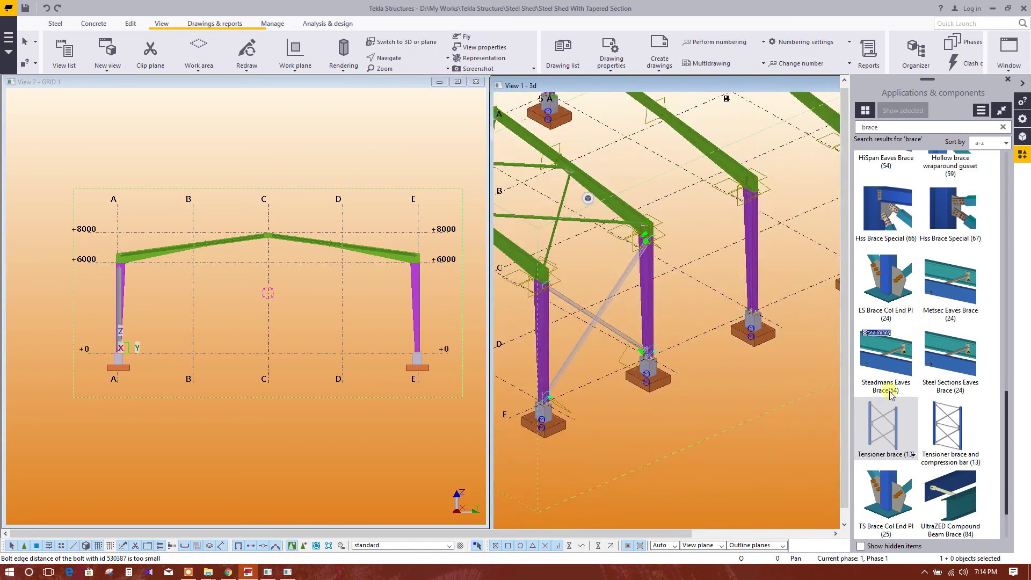
scroll(737, 411, "down", 3)
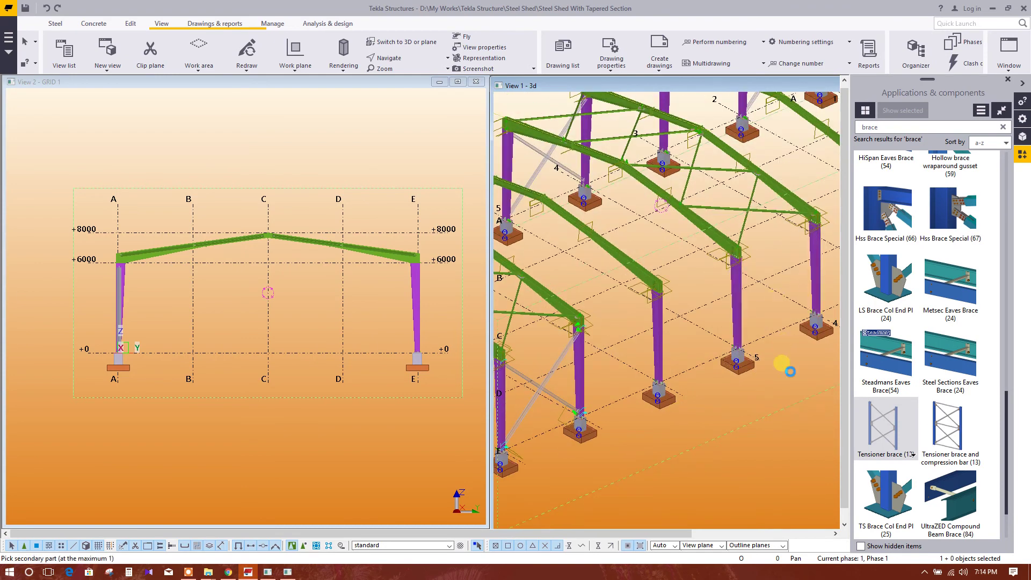
middle_click_drag(789, 370, 713, 352, "ctrl")
left_click(713, 352)
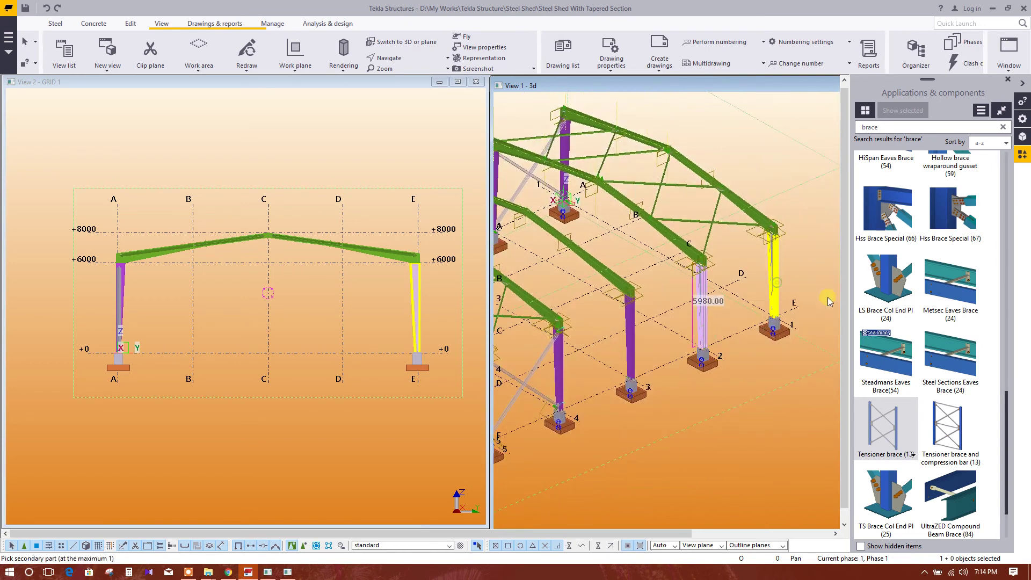
middle_click_drag(829, 301, 683, 397, "ctrl")
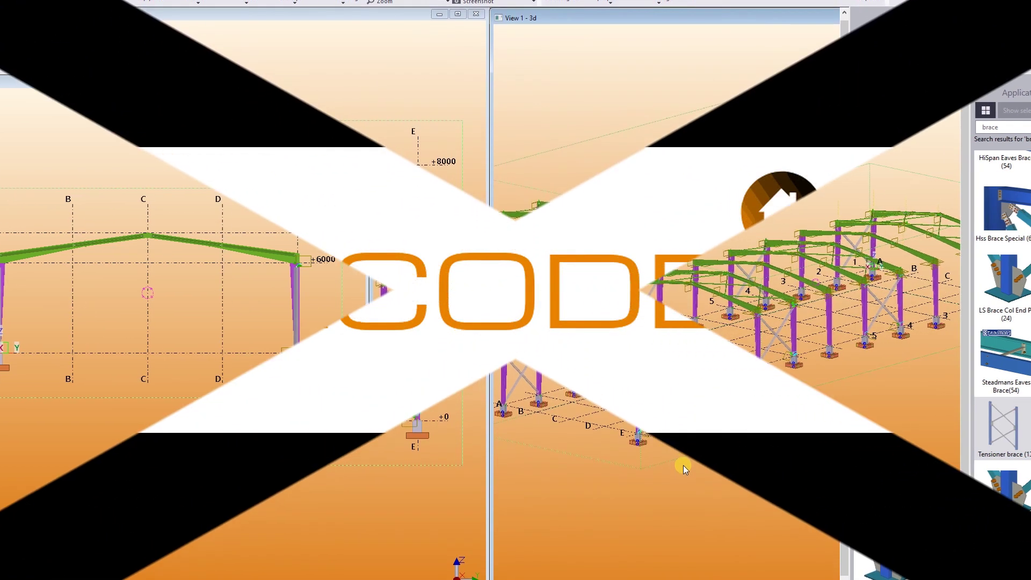